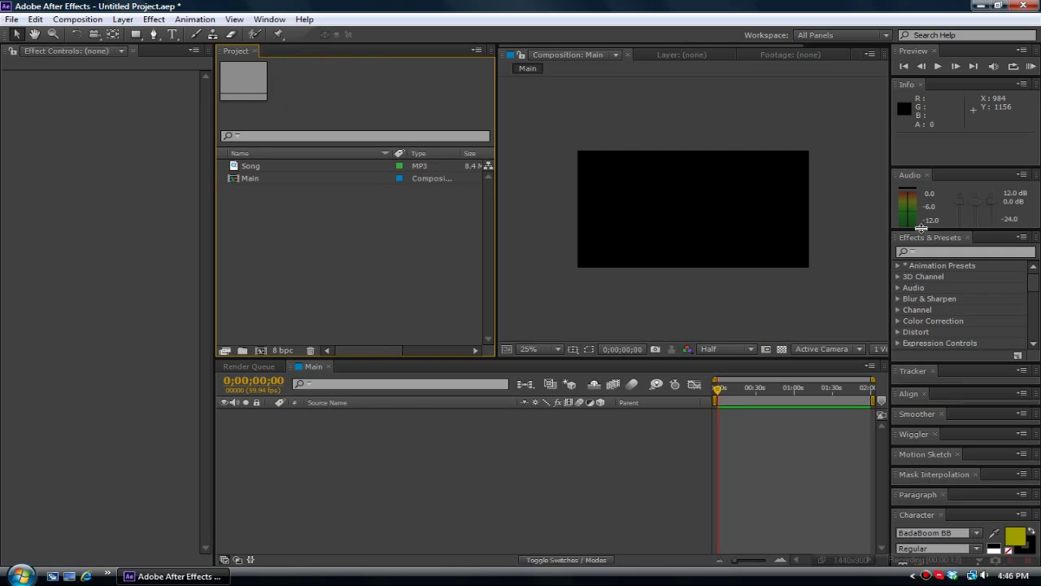
pyautogui.moveTo(922, 229); pyautogui.dragTo(922, 343)
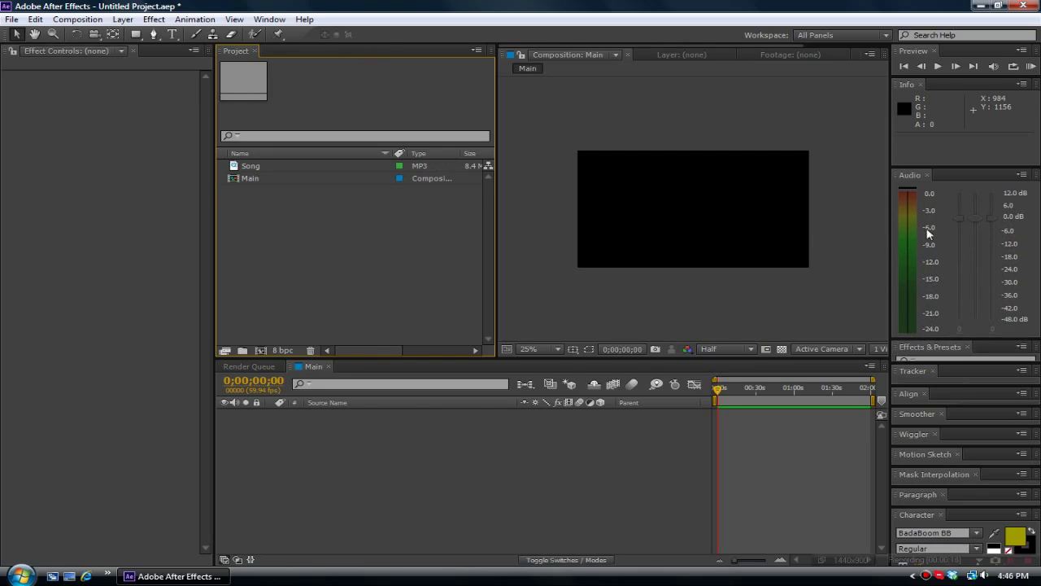
pyautogui.moveTo(934, 167); pyautogui.dragTo(936, 368)
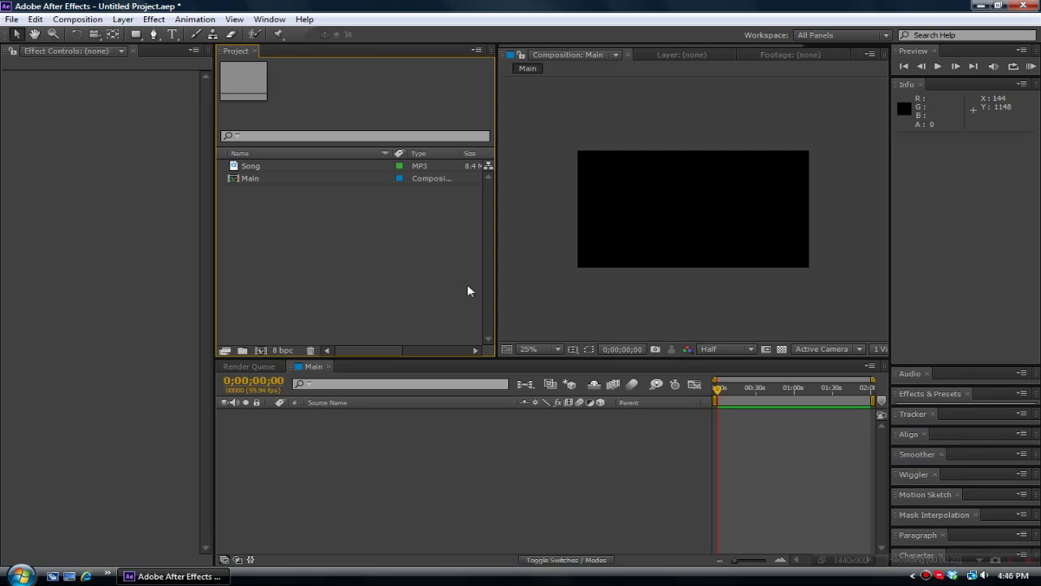
# - Import the video file 2013_3_2_16_43_33.M2TS from the Videos folder as footage
pyautogui.click(13, 18)
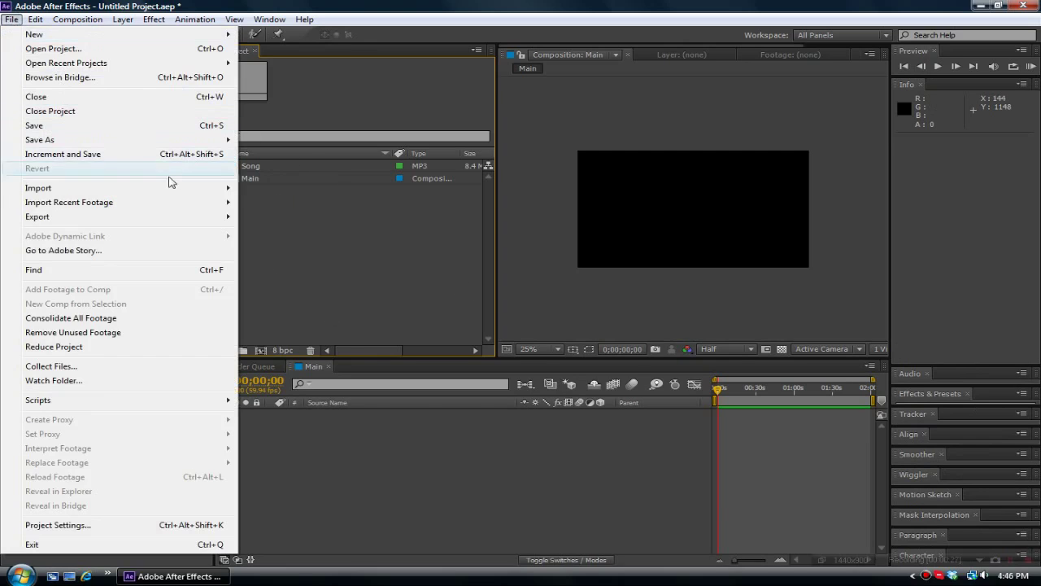
pyautogui.moveTo(178, 194)
pyautogui.click(297, 187)
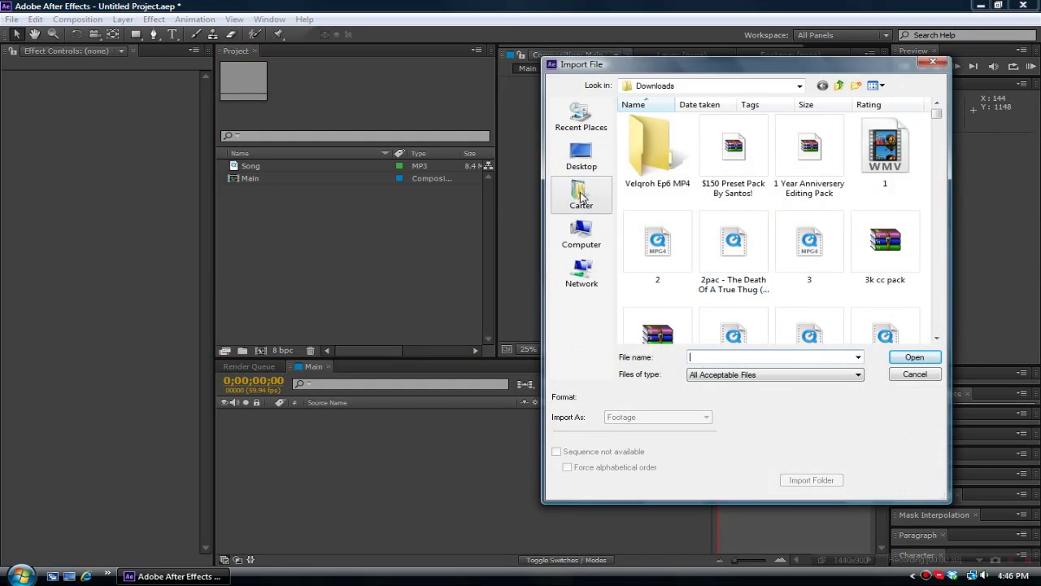
pyautogui.click(580, 194)
pyautogui.scroll(-3, 921, 179)
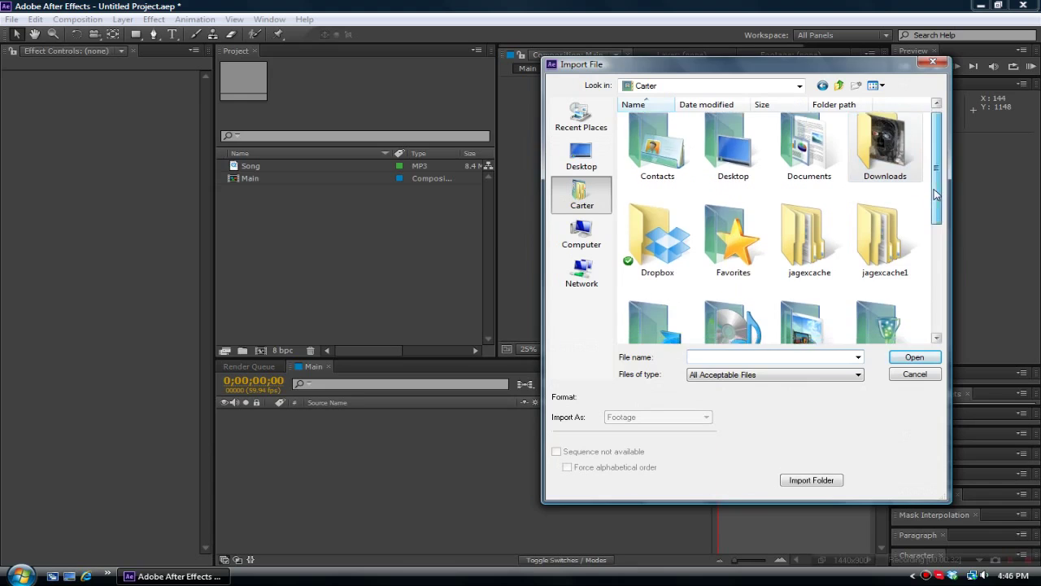
pyautogui.doubleClick(767, 288)
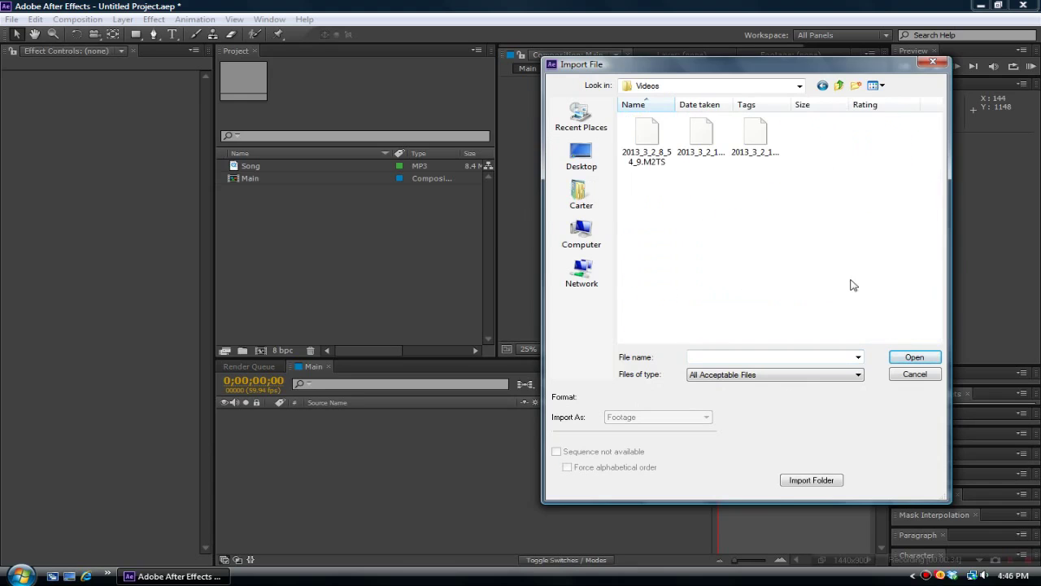
pyautogui.click(771, 142)
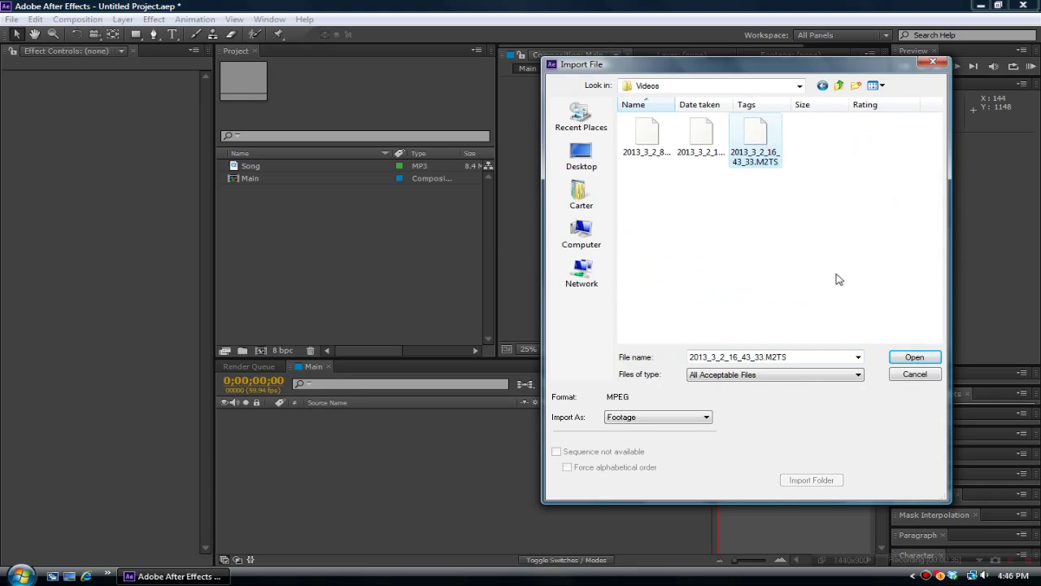
pyautogui.click(915, 357)
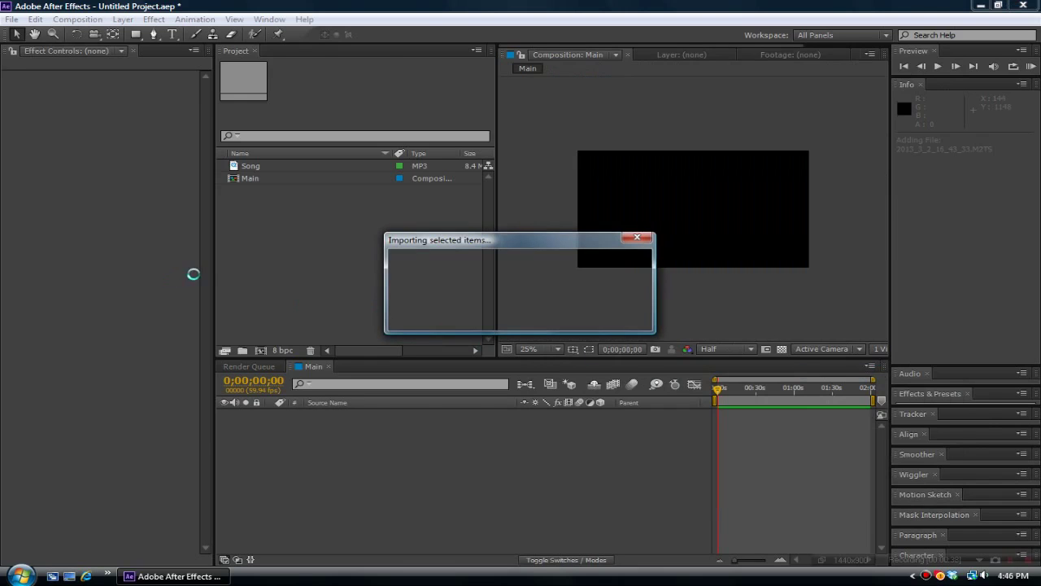
# - Rename the imported footage as Cini 1 and create a new composition from it
pyautogui.rightClick(324, 198)
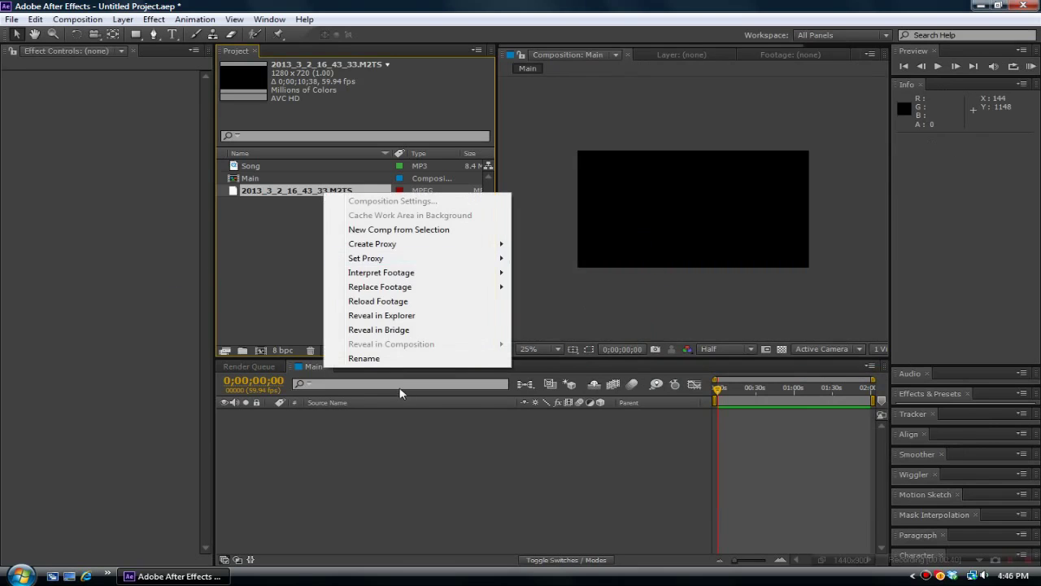
pyautogui.click(370, 356)
pyautogui.write('Cini 1')
pyautogui.click(296, 236)
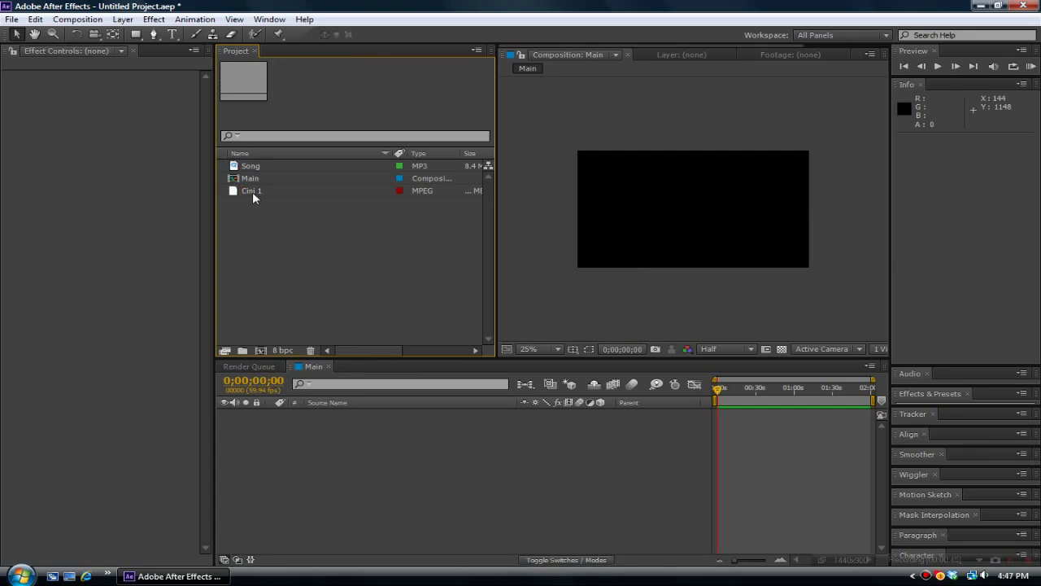
pyautogui.moveTo(257, 189); pyautogui.dragTo(261, 349)
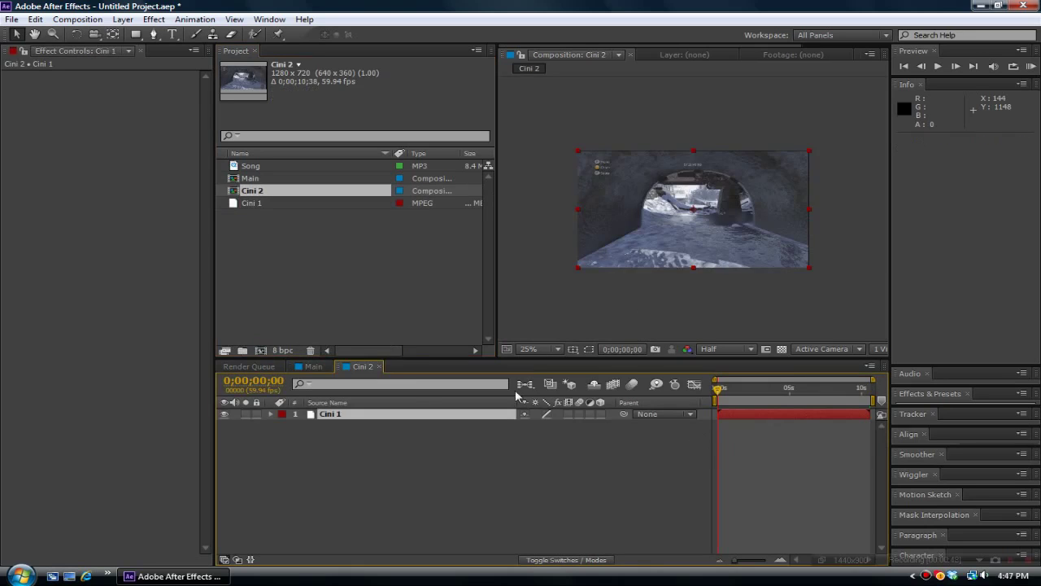
pyautogui.moveTo(719, 392); pyautogui.dragTo(664, 382)
# - Find the 3D Camera Tracker effect by searching for "tracker" and apply it to the Cini 1 layer
pyautogui.click(978, 382)
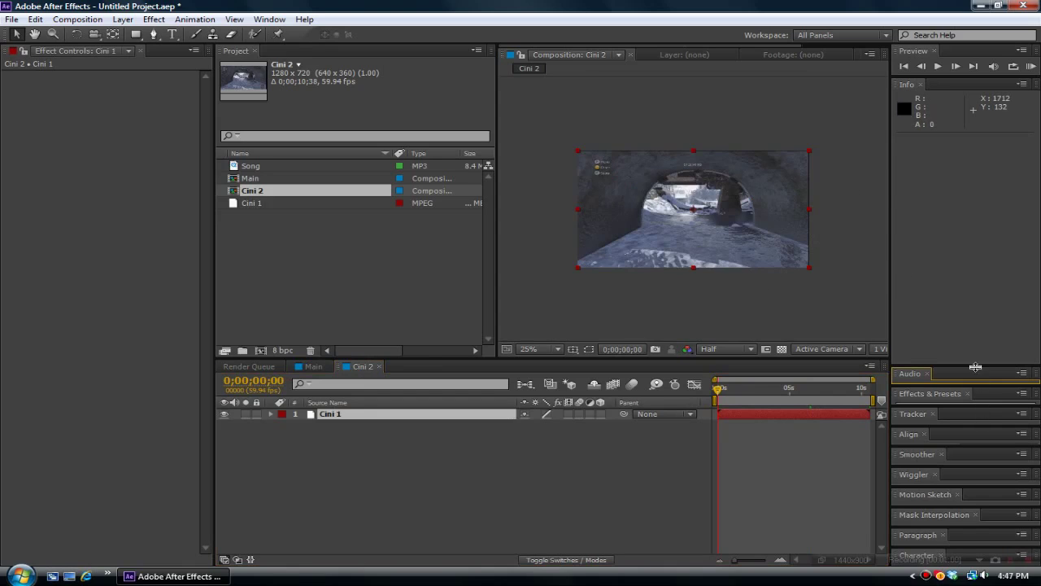
pyautogui.moveTo(975, 385); pyautogui.dragTo(980, 203)
pyautogui.click(969, 221)
pyautogui.write('tracker')
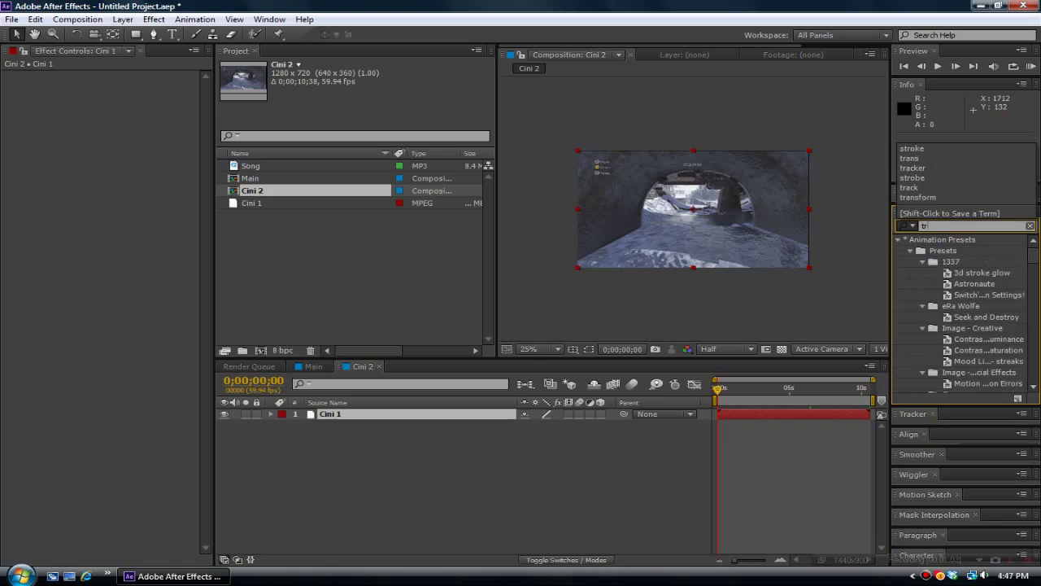
pyautogui.moveTo(955, 248); pyautogui.dragTo(376, 421)
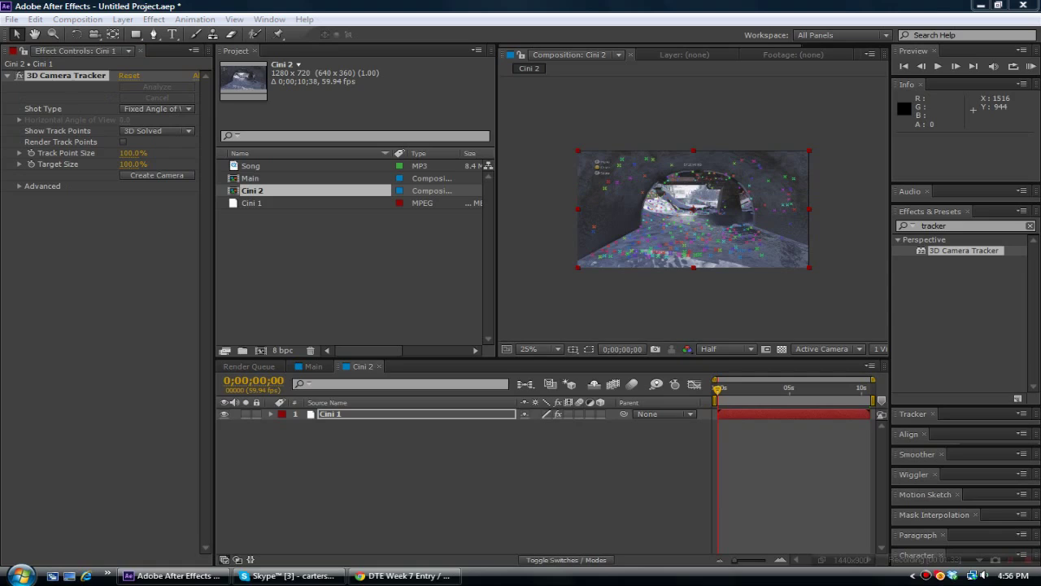
# - Create a text layer and a tracker camera from a track point on the tunnel floor
pyautogui.rightClick(686, 237)
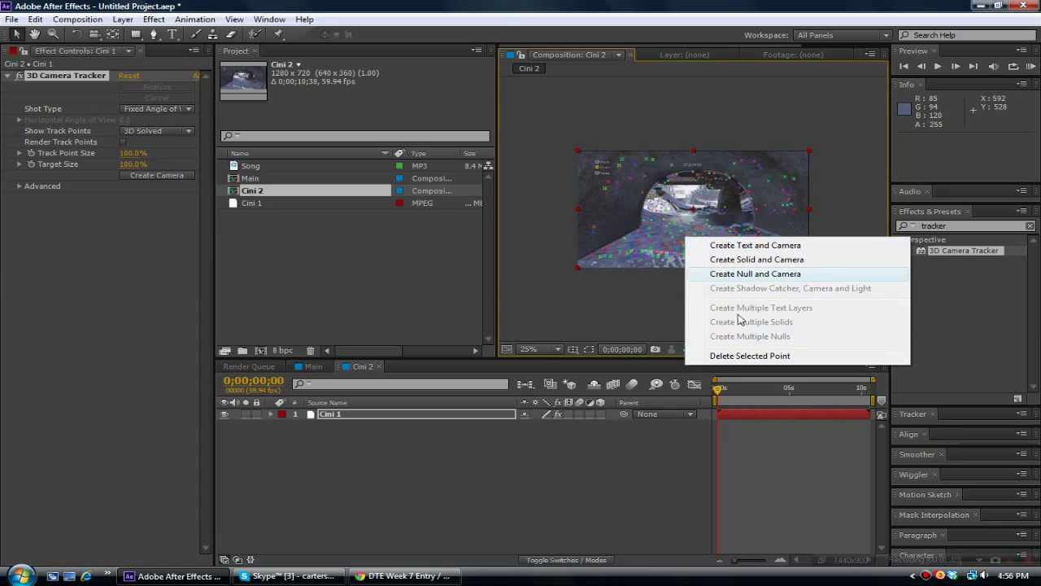
pyautogui.click(666, 431)
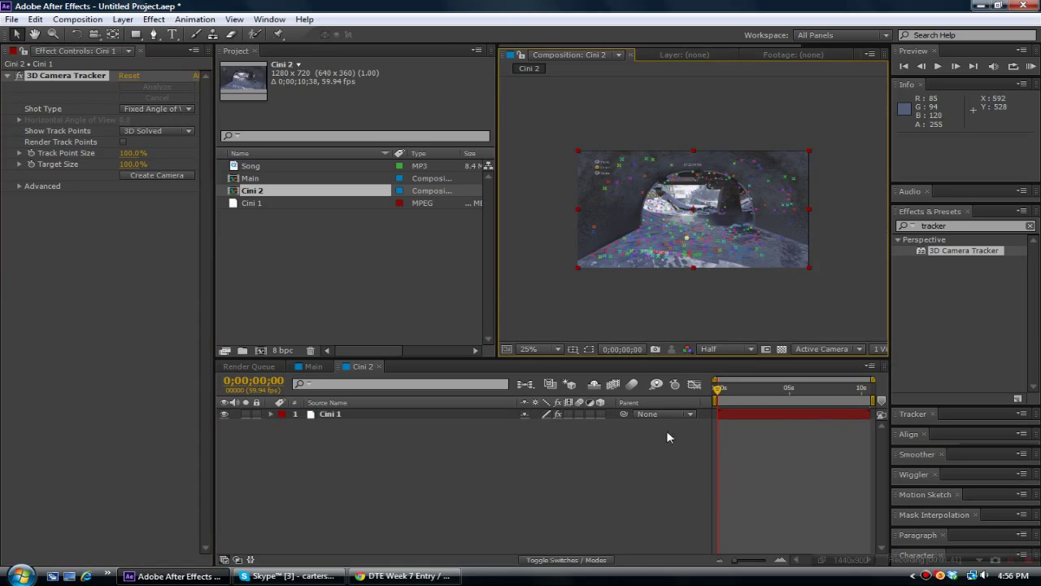
pyautogui.click(370, 413)
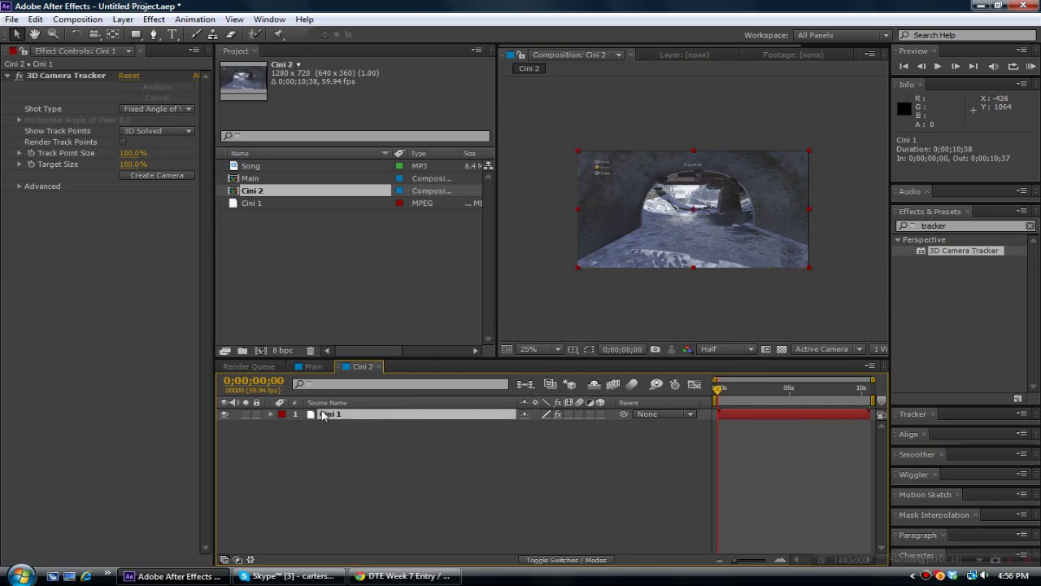
pyautogui.click(114, 78)
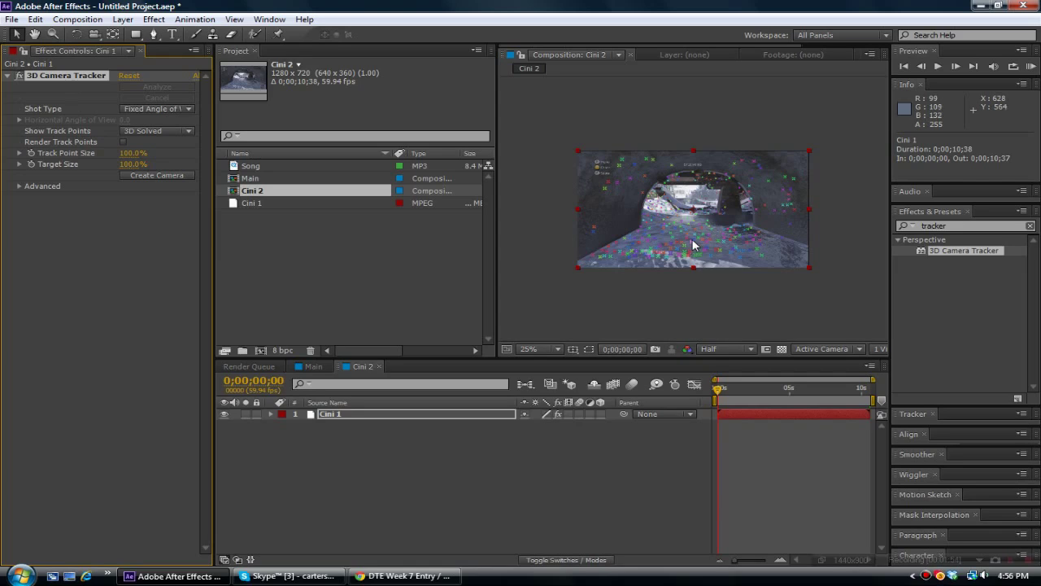
pyautogui.rightClick(692, 243)
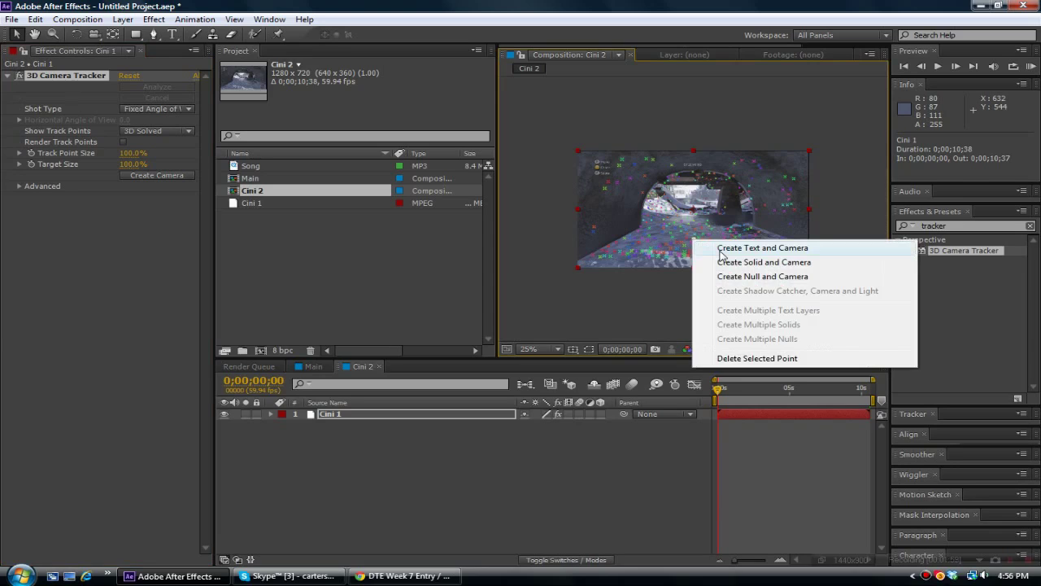
pyautogui.click(721, 248)
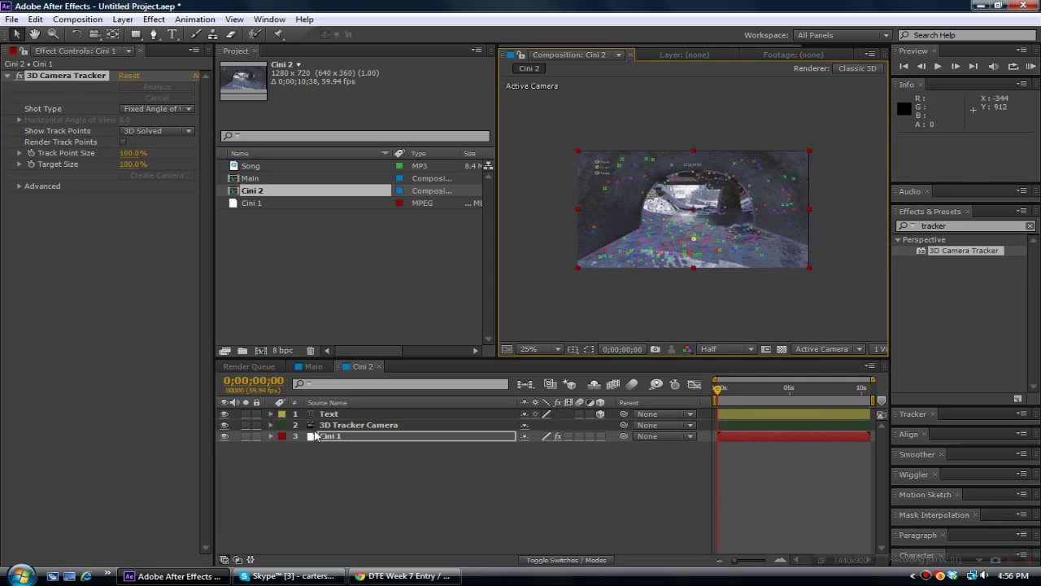
# - Move the tracked text layer down by 40 px and replace its wording with "tutorial"
pyautogui.click(333, 415)
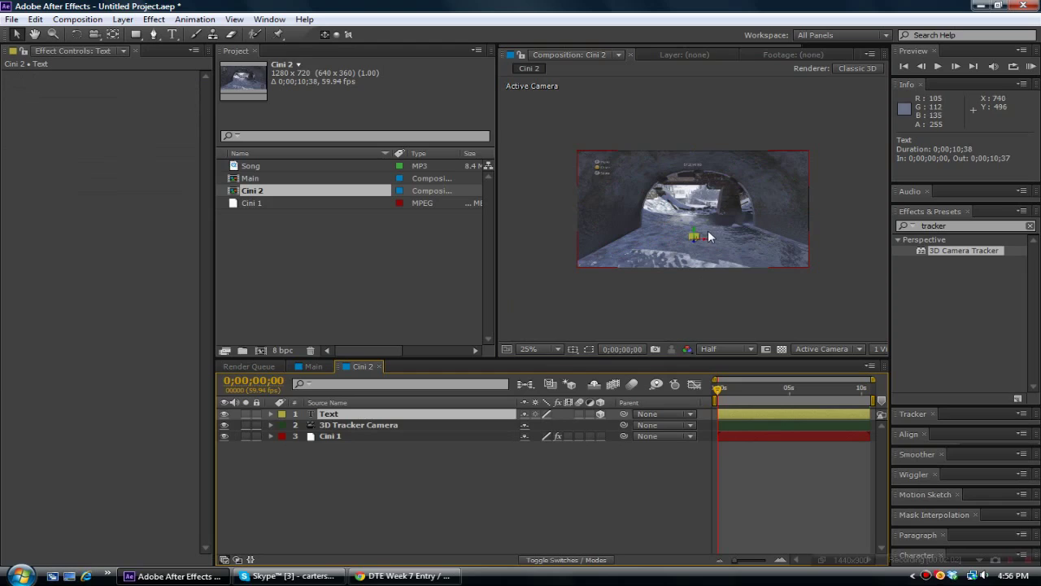
pyautogui.moveTo(700, 237); pyautogui.dragTo(754, 200)
pyautogui.moveTo(696, 232); pyautogui.dragTo(695, 241)
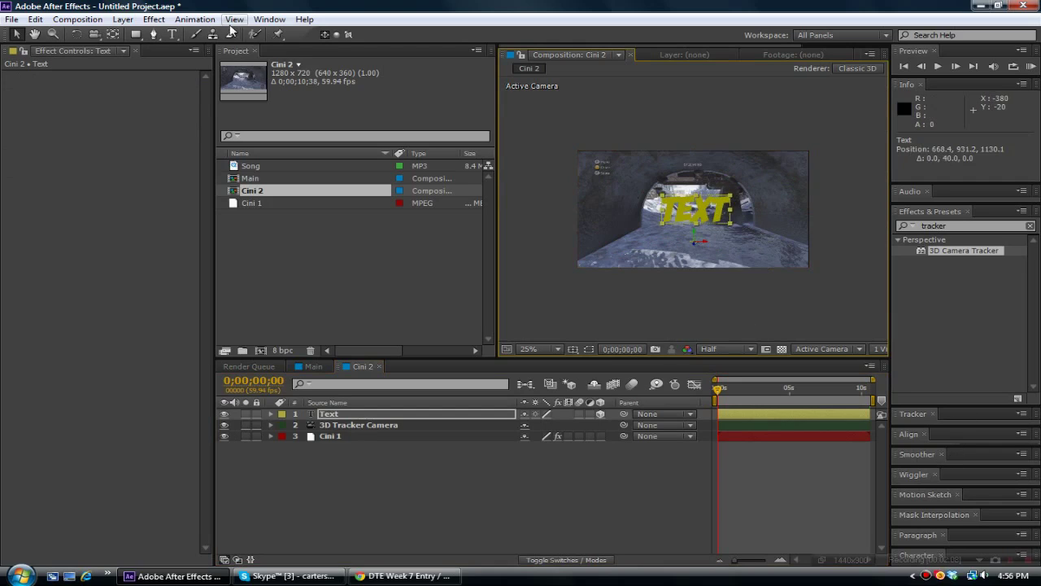
pyautogui.click(172, 36)
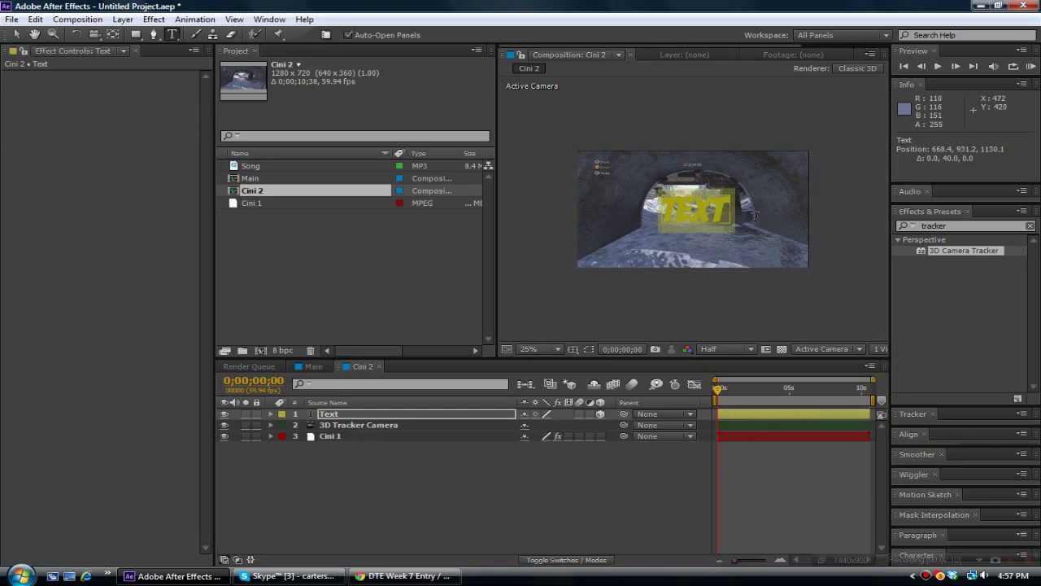
pyautogui.write('TUTORIAL')
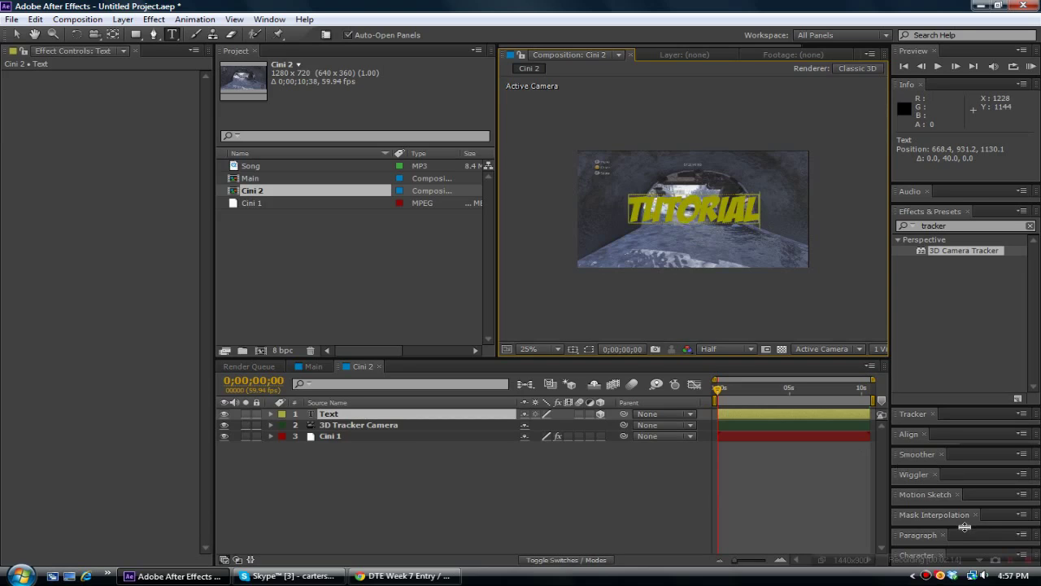
# - Select the whole tutorial text and set its fill color to white (FFFFFF)
pyautogui.moveTo(959, 545); pyautogui.dragTo(960, 343)
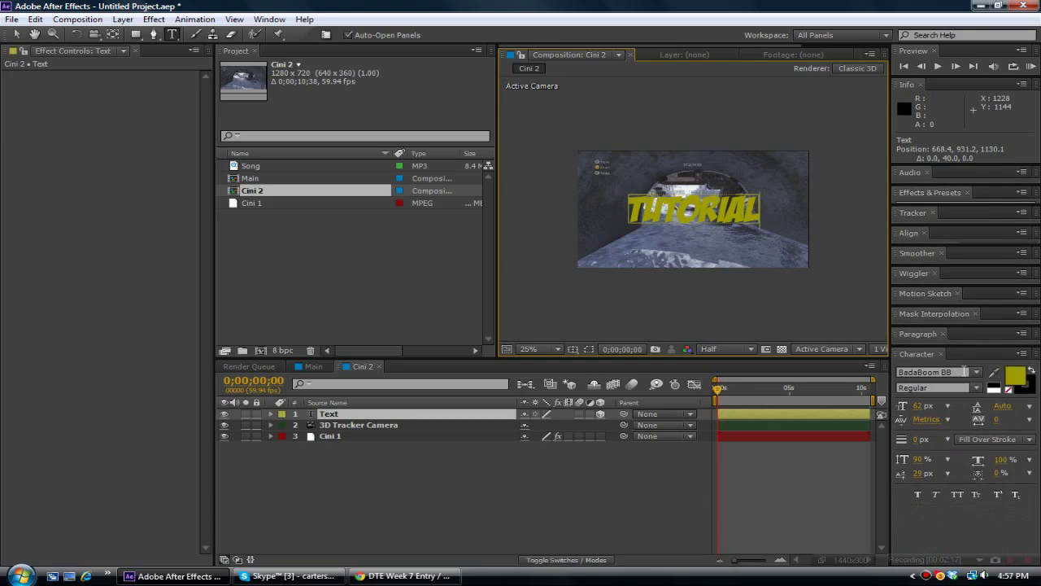
pyautogui.moveTo(758, 202); pyautogui.dragTo(267, 186)
pyautogui.click(963, 371)
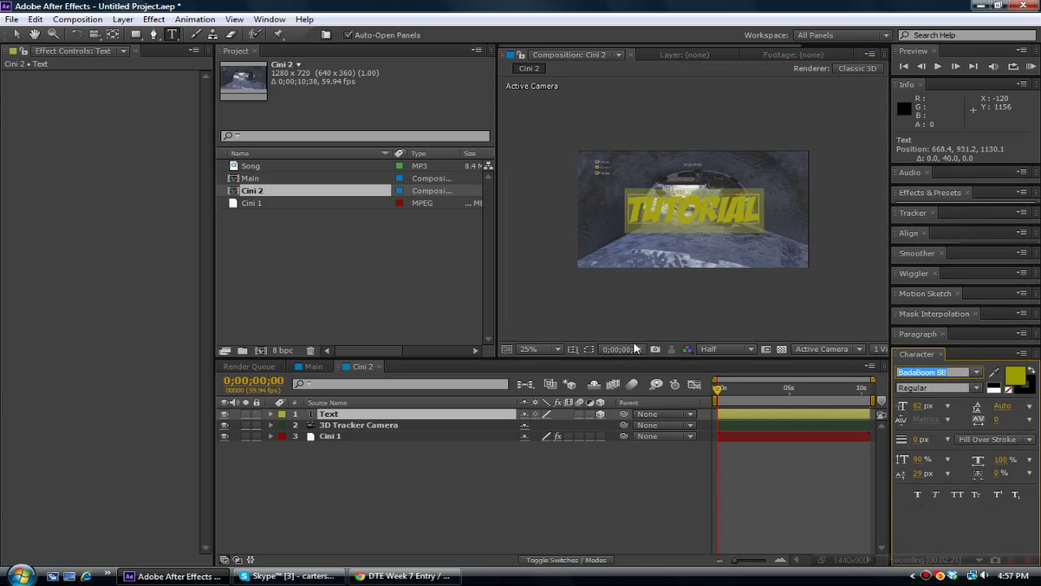
pyautogui.click(1015, 375)
pyautogui.moveTo(773, 323); pyautogui.dragTo(520, 234)
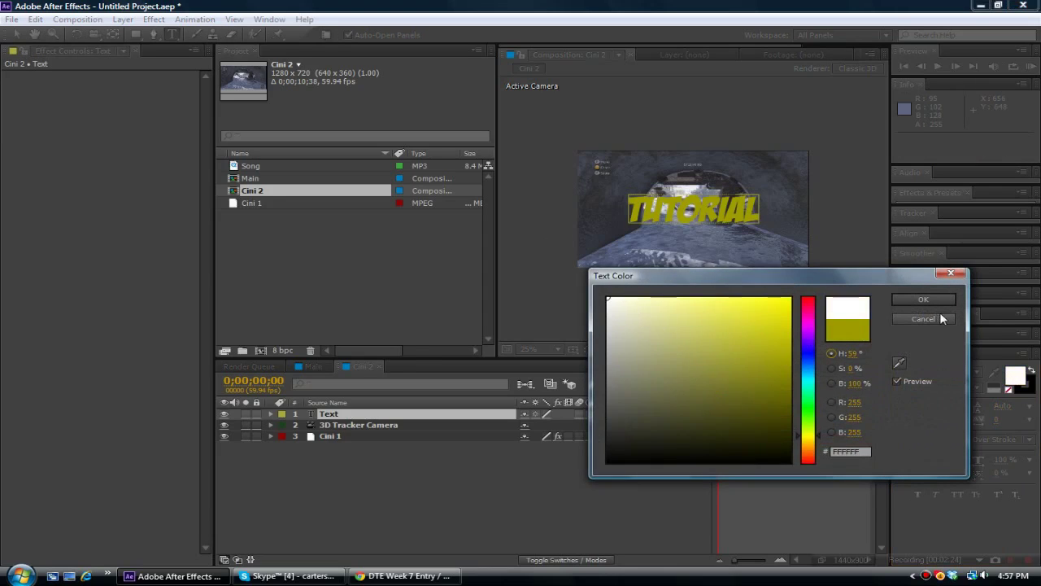
pyautogui.click(916, 300)
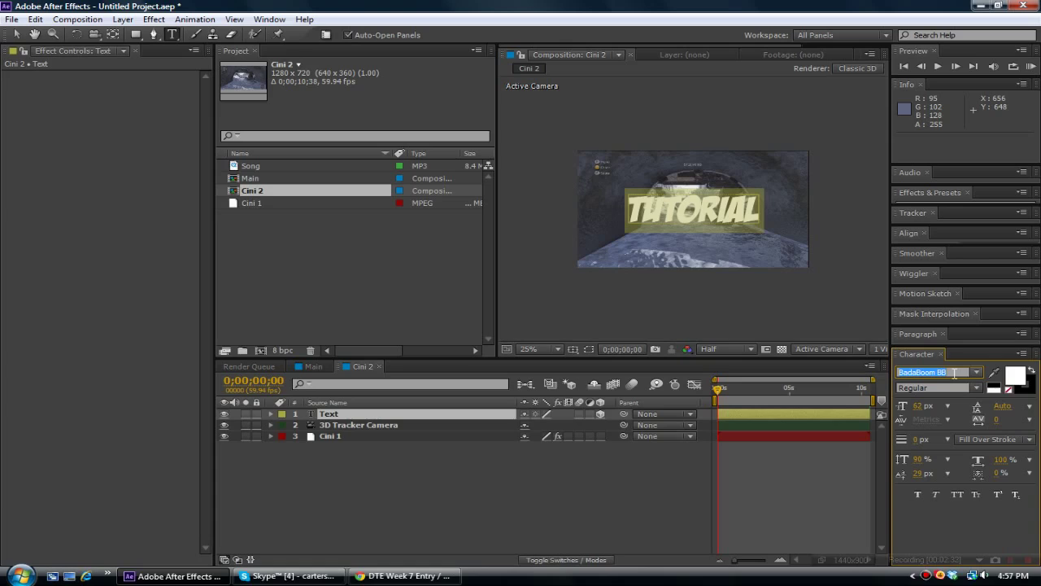
# - Set the tutorial text's font to BankGothic DB and its size to 38 px
pyautogui.write('agency')
pyautogui.press('Escape')
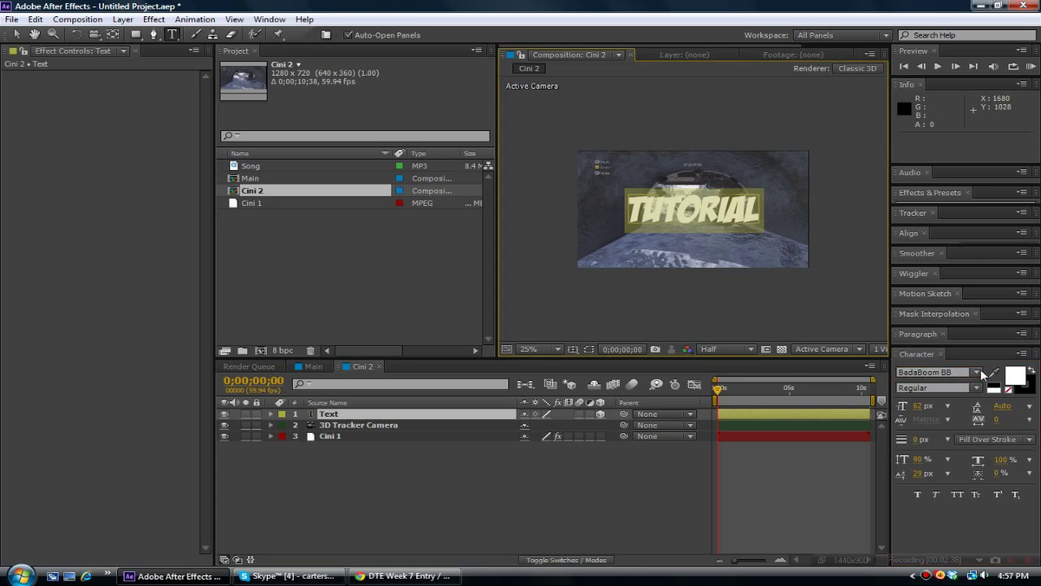
pyautogui.click(978, 372)
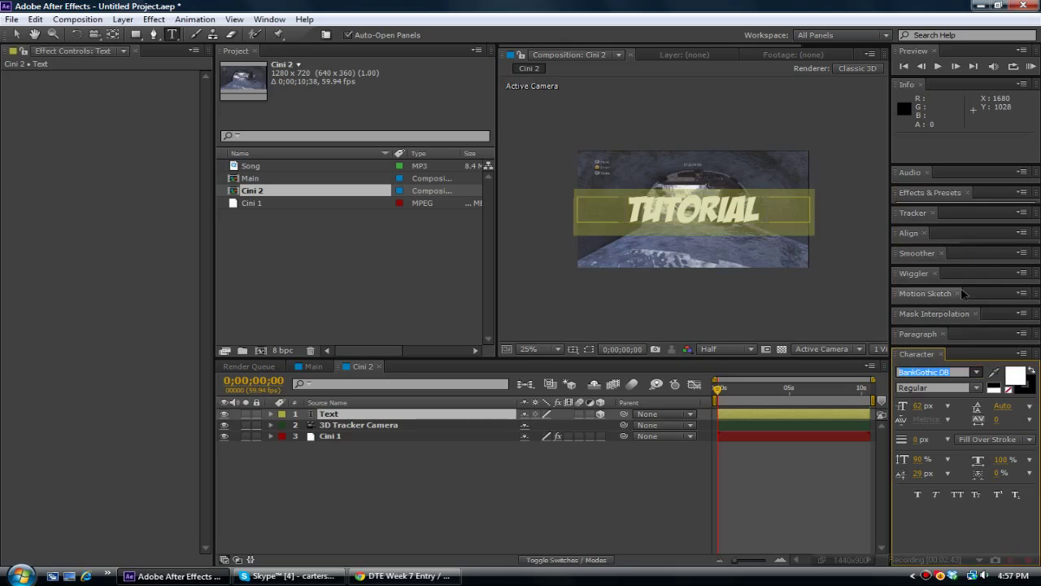
pyautogui.click(939, 294)
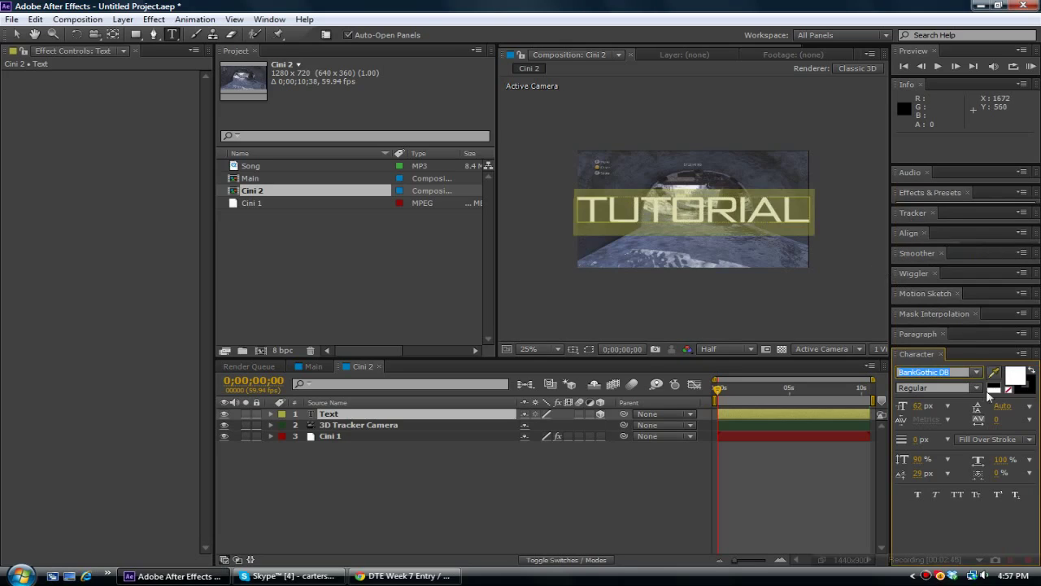
pyautogui.moveTo(923, 407)
pyautogui.mouseDown()
pyautogui.moveTo(903, 413)
pyautogui.moveTo(926, 411)
pyautogui.mouseUp()
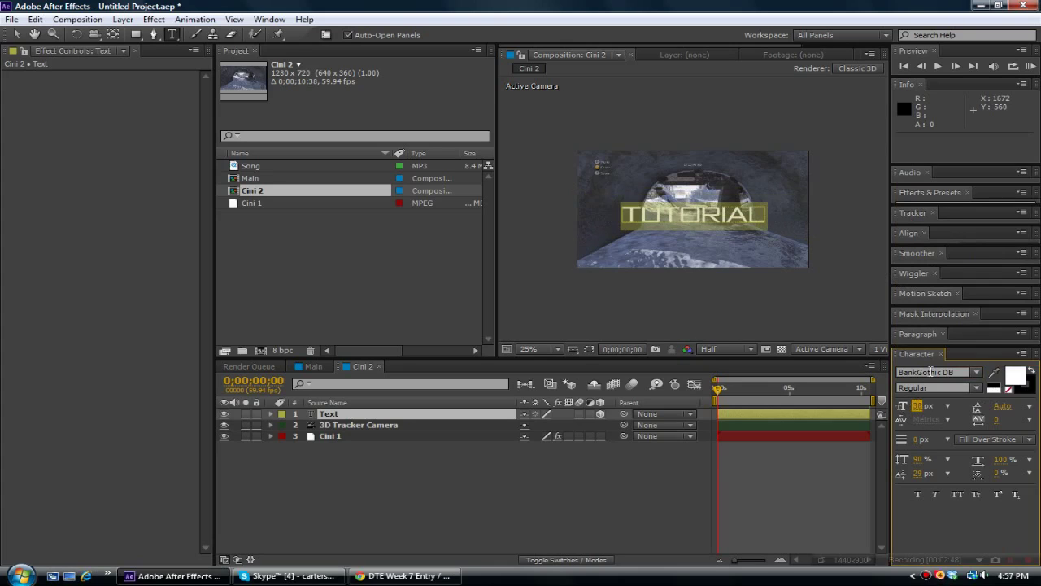
pyautogui.click(557, 474)
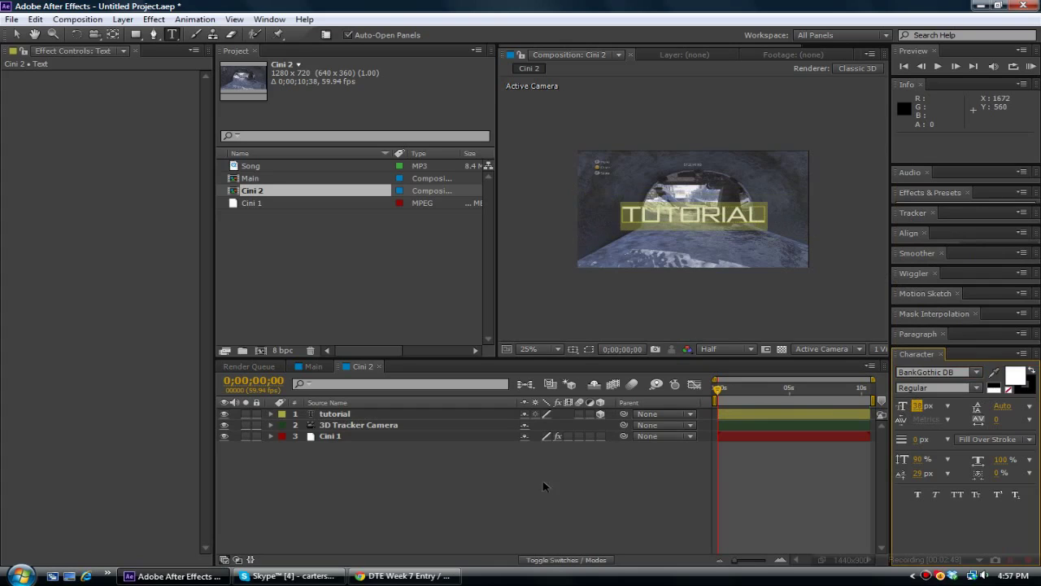
# - Find the cc 3 starglow preset, try it on the tutorial text layer, and delete the Starglow effect again
pyautogui.click(967, 192)
pyautogui.click(966, 126)
pyautogui.doubleClick(966, 126)
pyautogui.write('star')
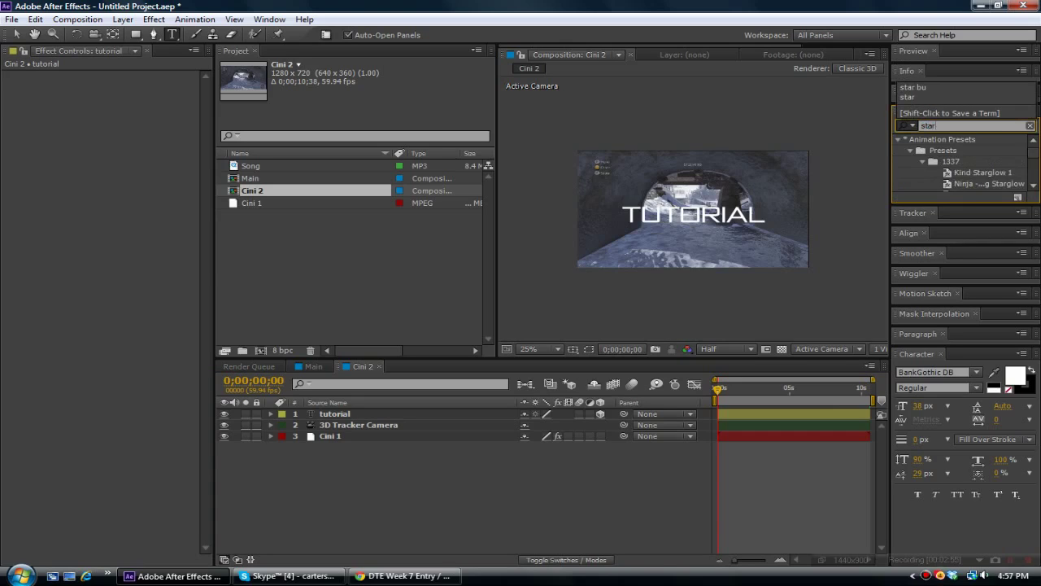
pyautogui.write('glow')
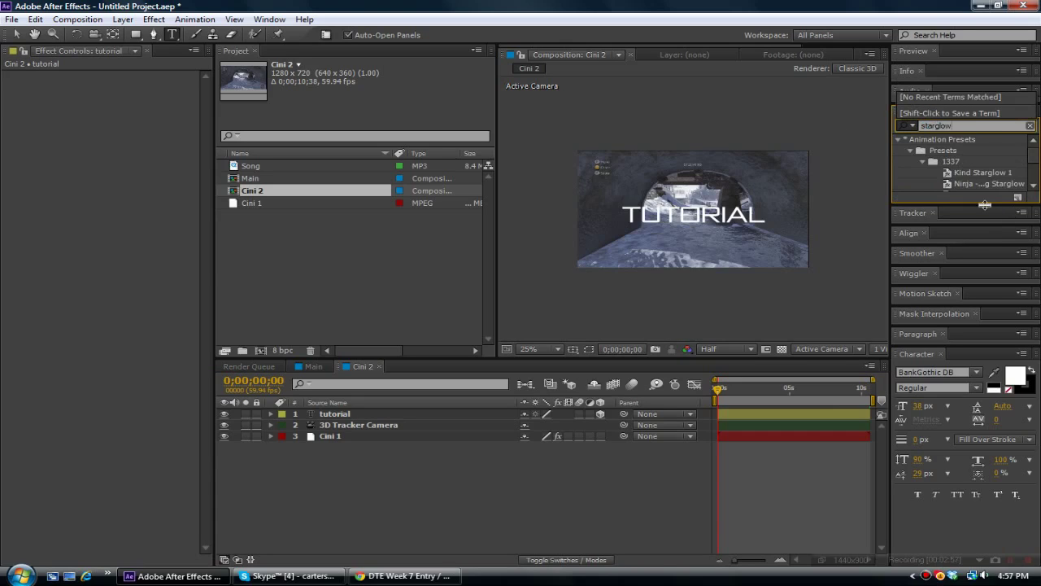
pyautogui.click(985, 205)
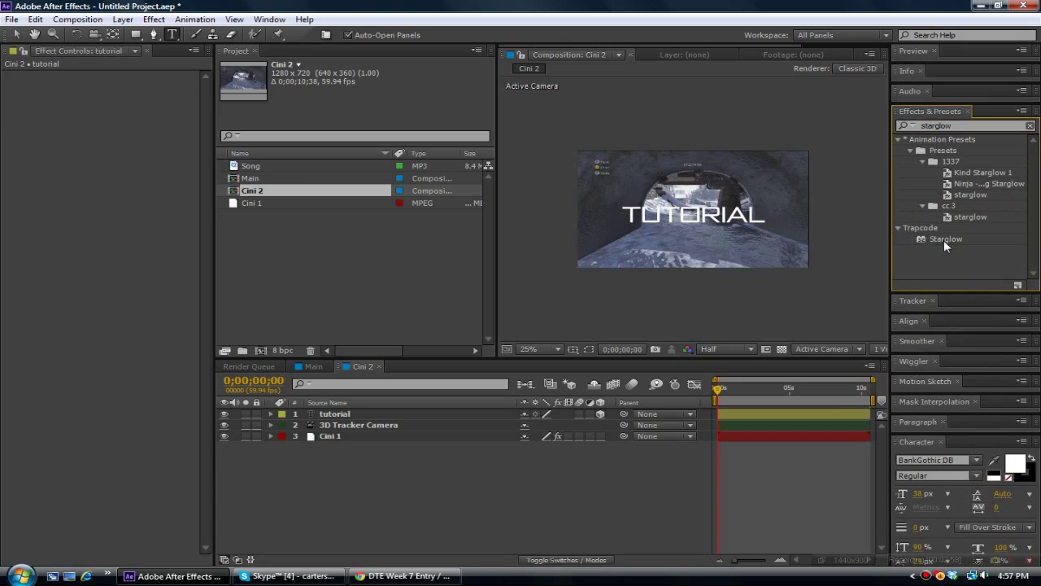
pyautogui.moveTo(964, 216); pyautogui.dragTo(690, 219)
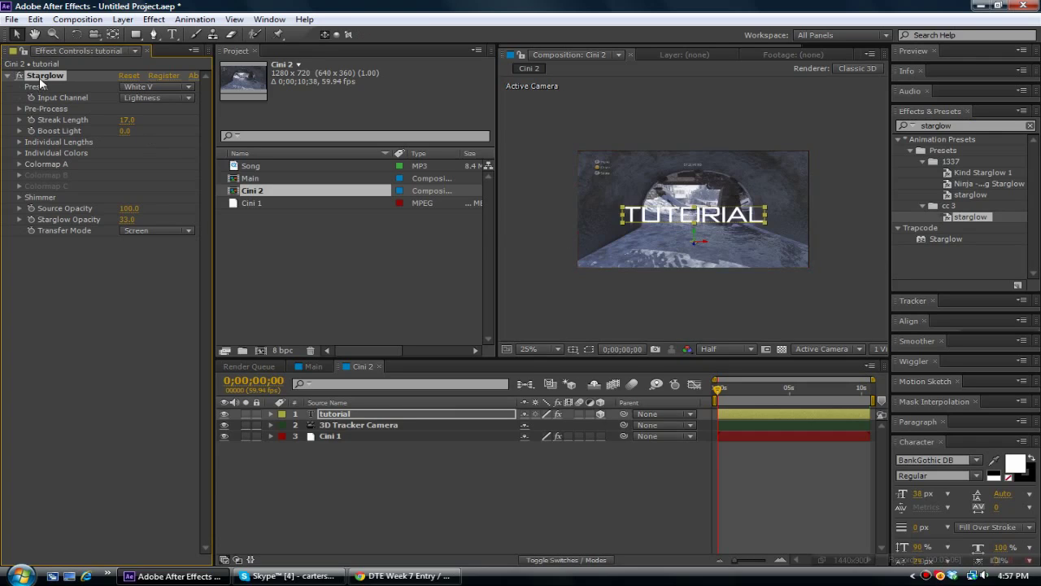
pyautogui.press('Delete')
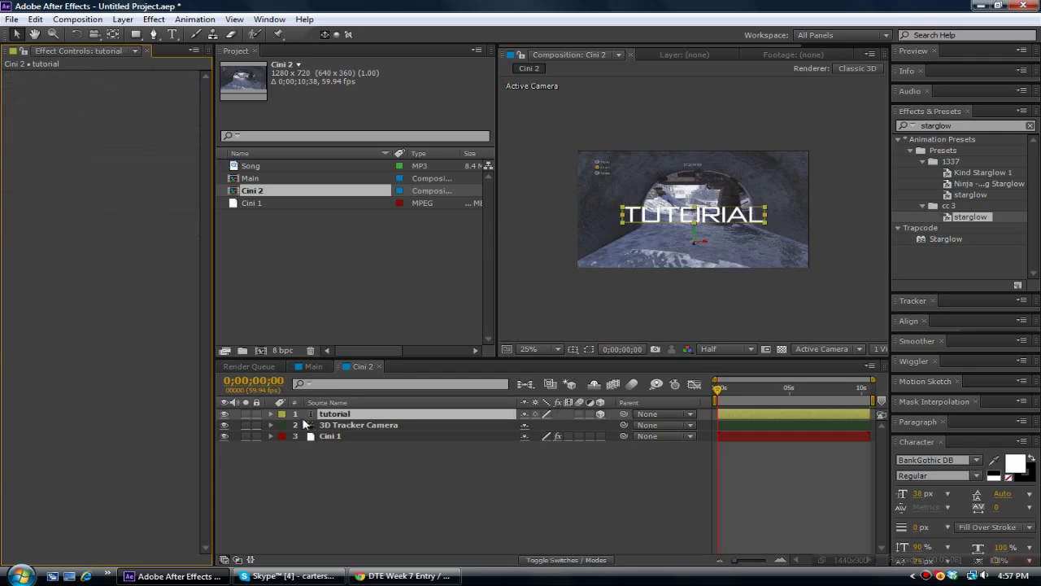
# - Expose the tutorial layer's transform properties and set its opacity to 100%
pyautogui.click(272, 414)
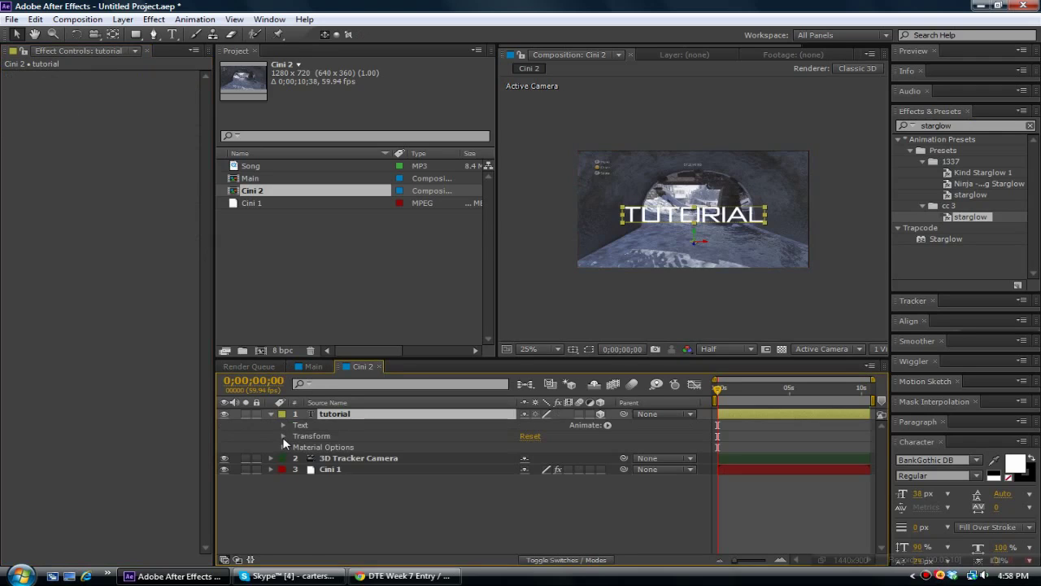
pyautogui.click(284, 436)
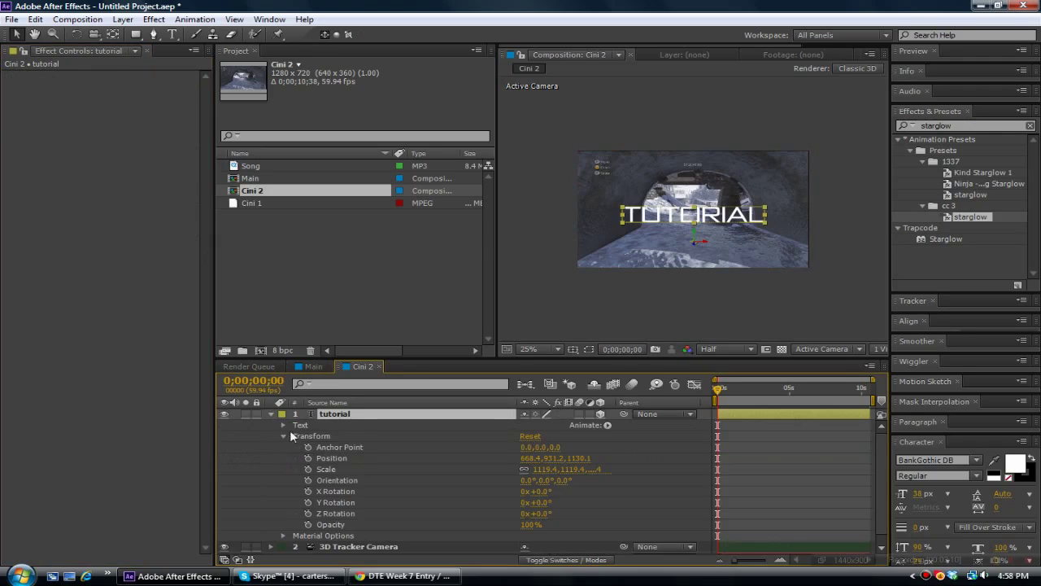
pyautogui.moveTo(530, 529); pyautogui.dragTo(526, 530)
pyautogui.click(536, 526)
pyautogui.click(536, 527)
pyautogui.click(529, 527)
pyautogui.click(528, 525)
pyautogui.write('100')
pyautogui.press('Return')
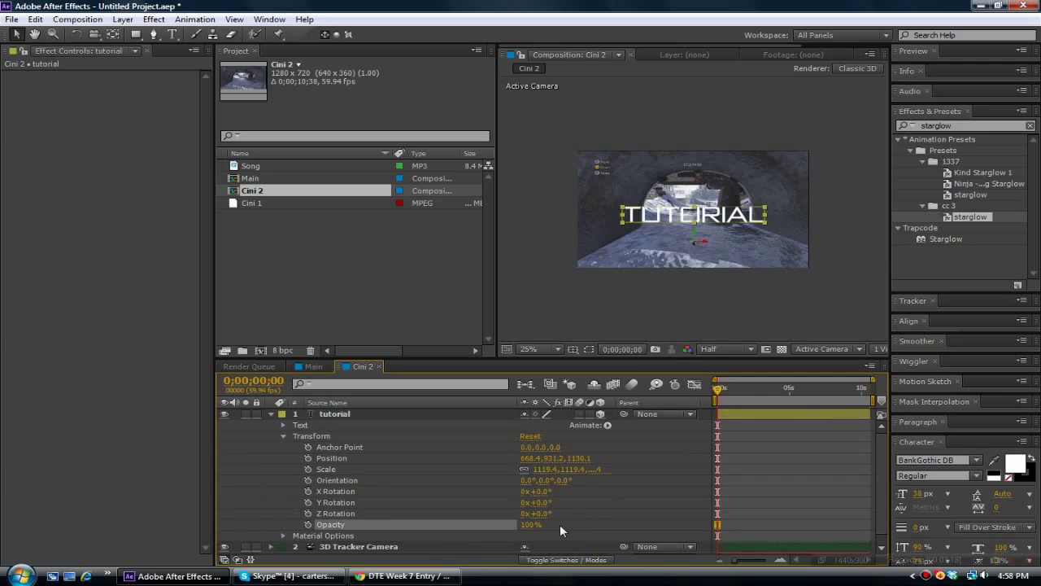
# - Set the tutorial text layer's opacity to 60% and move the text slightly closer to the camera
pyautogui.click(530, 525)
pyautogui.write('30')
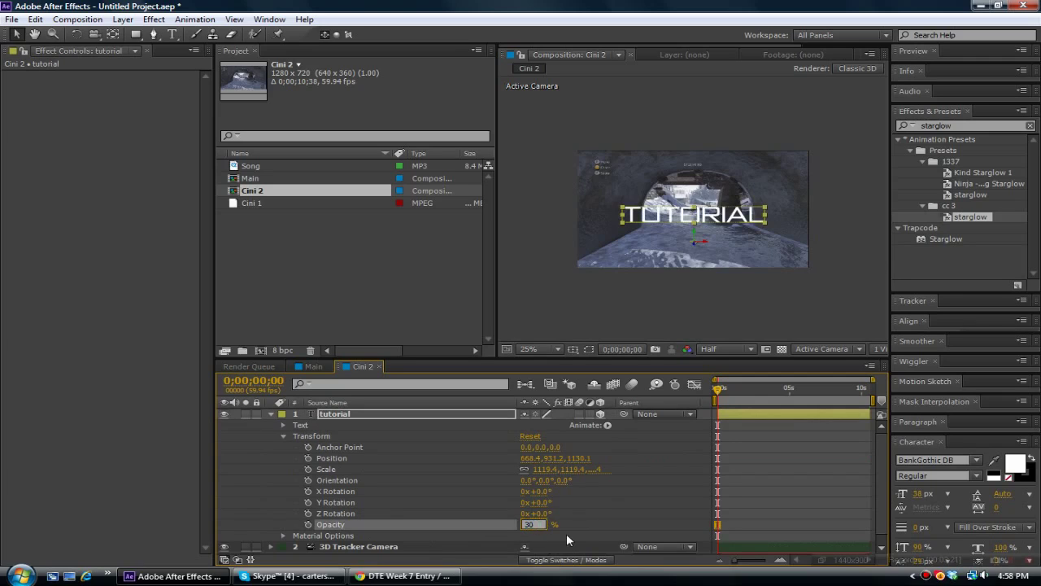
pyautogui.press('Return')
pyautogui.click(524, 526)
pyautogui.press('Return')
pyautogui.moveTo(728, 389); pyautogui.dragTo(684, 391)
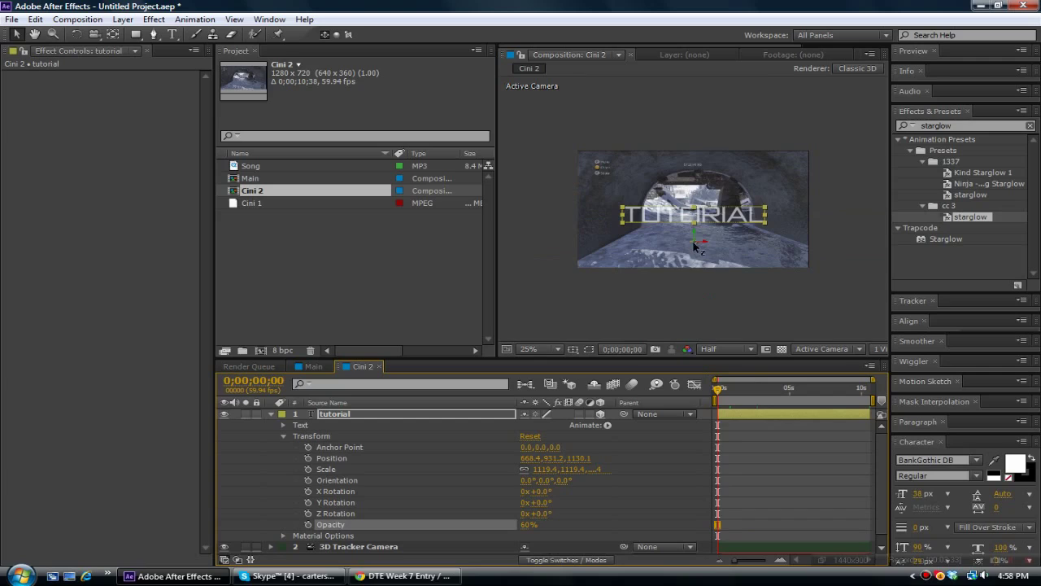
pyautogui.moveTo(695, 248); pyautogui.dragTo(703, 285)
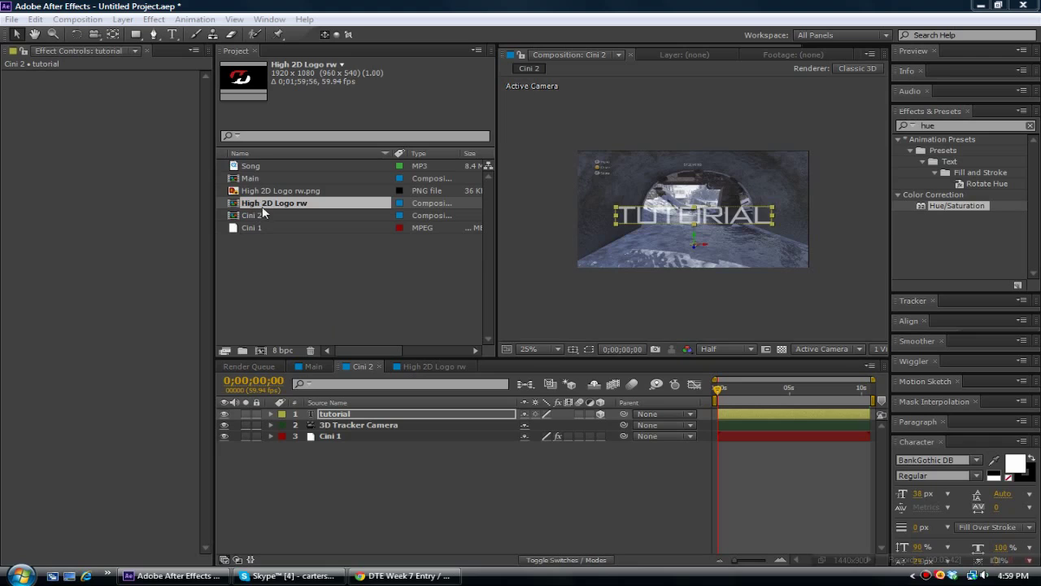
# - Add the High 2D Logo rw composition as the top layer of Cini 2 and scale it down to about 60%
pyautogui.moveTo(265, 207); pyautogui.dragTo(348, 415)
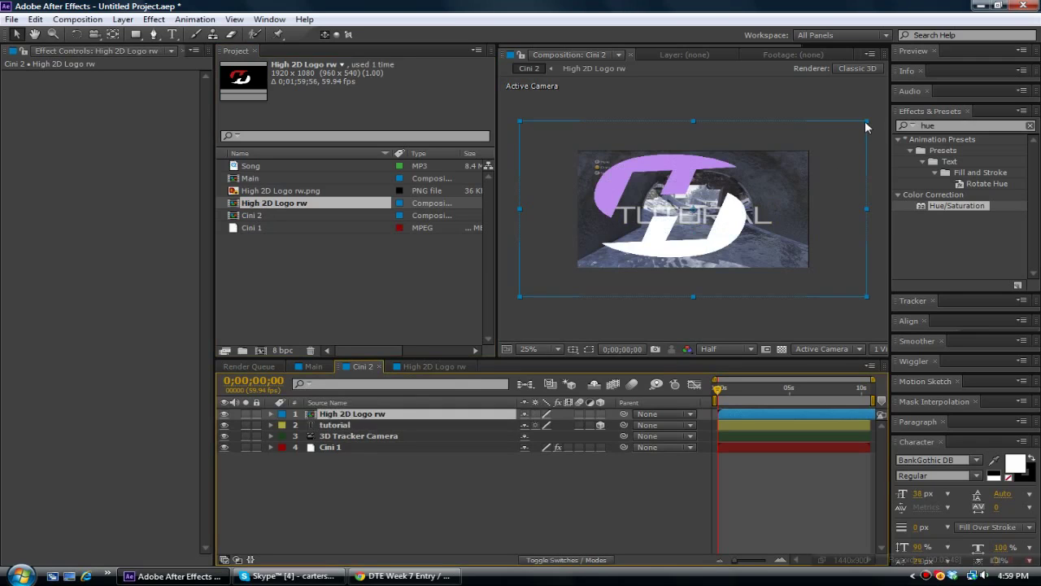
pyautogui.moveTo(867, 126); pyautogui.dragTo(643, 195)
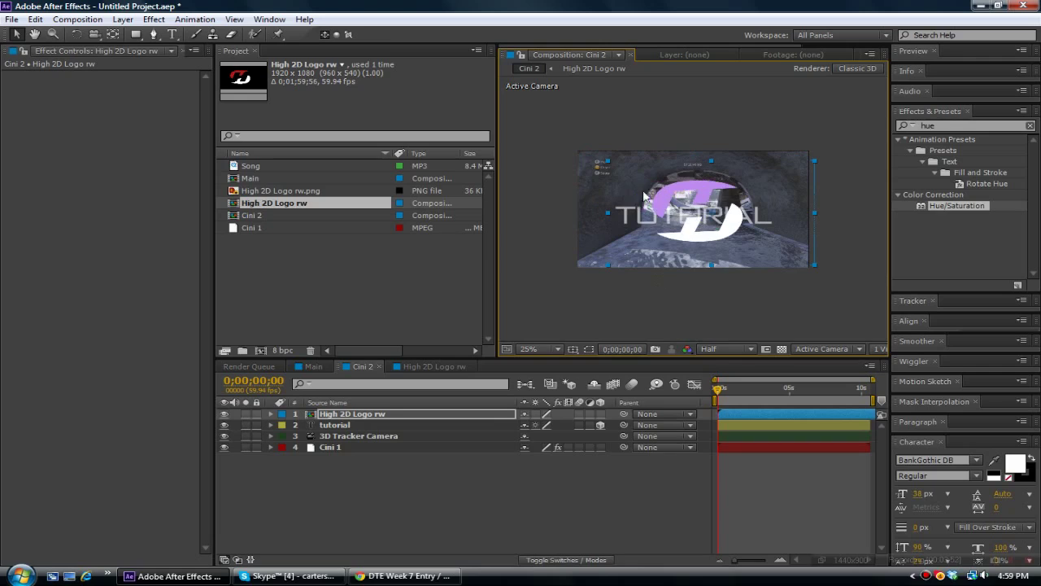
# - Set the High 2D Logo rw layer's opacity to 70%
pyautogui.click(272, 415)
pyautogui.click(272, 414)
pyautogui.click(283, 425)
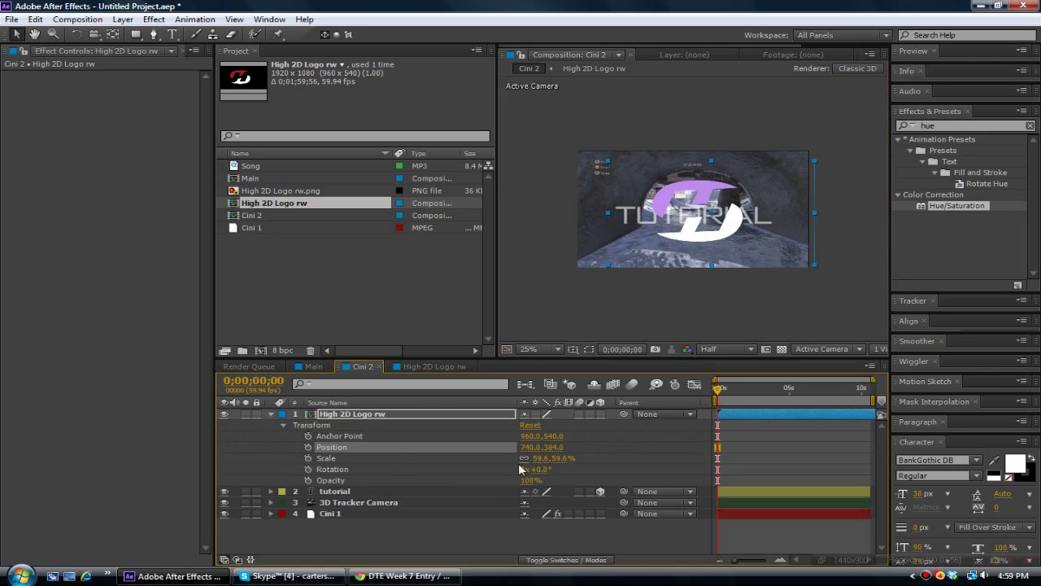
pyautogui.click(531, 480)
pyautogui.write('7')
pyautogui.press('BackSpace')
pyautogui.write('0')
pyautogui.press('Return')
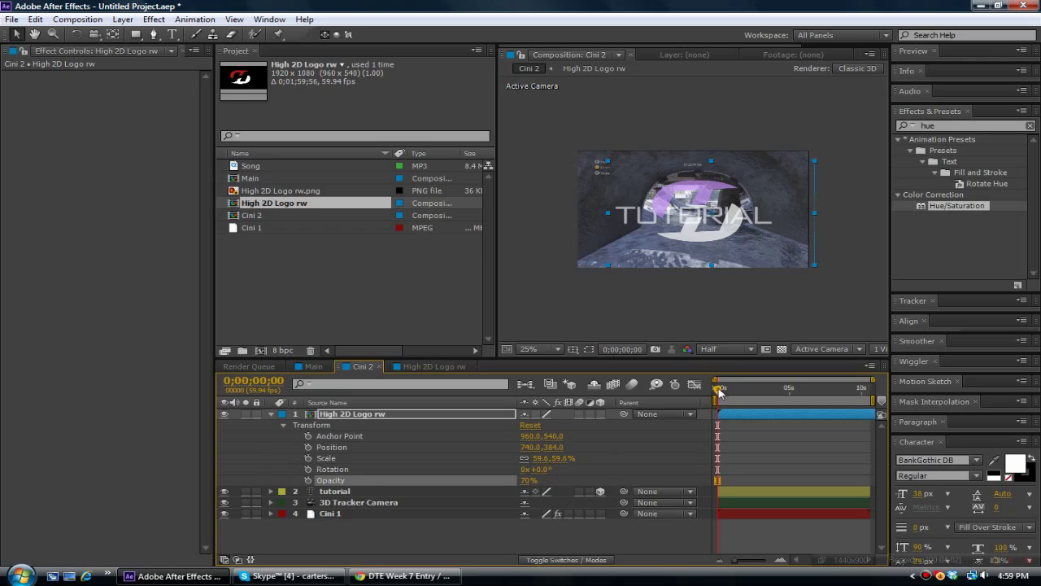
# - At 0;00;05;55, nudge the logo to position 756, 388 and hide its layer
pyautogui.moveTo(717, 390); pyautogui.dragTo(797, 405)
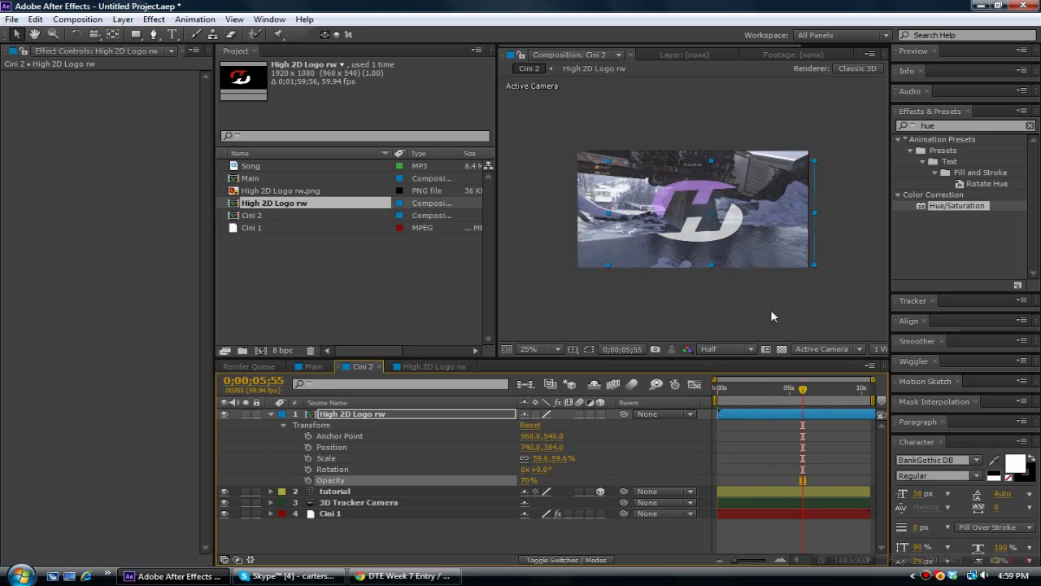
pyautogui.moveTo(731, 230); pyautogui.dragTo(735, 231)
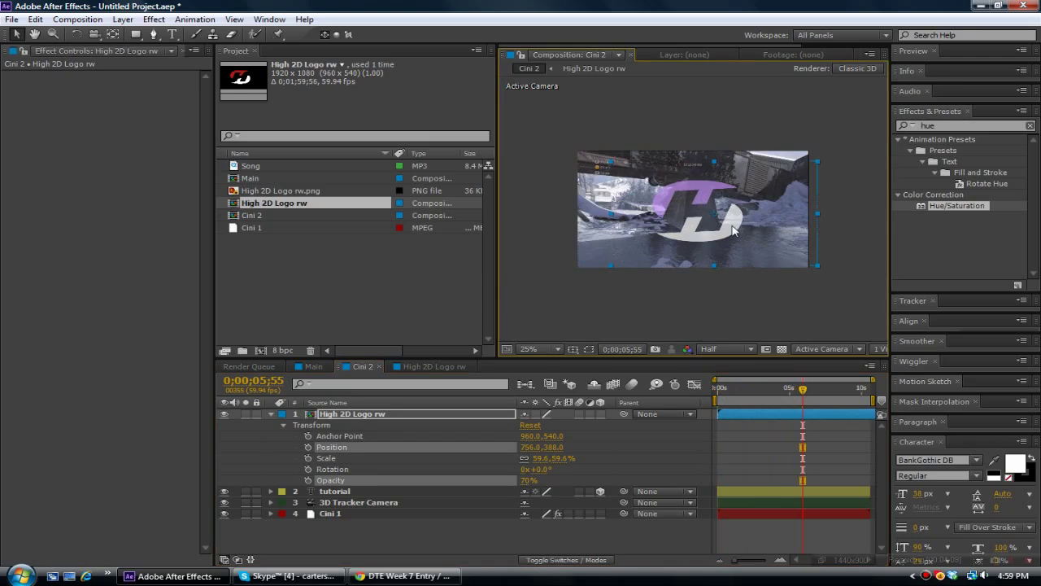
pyautogui.click(224, 413)
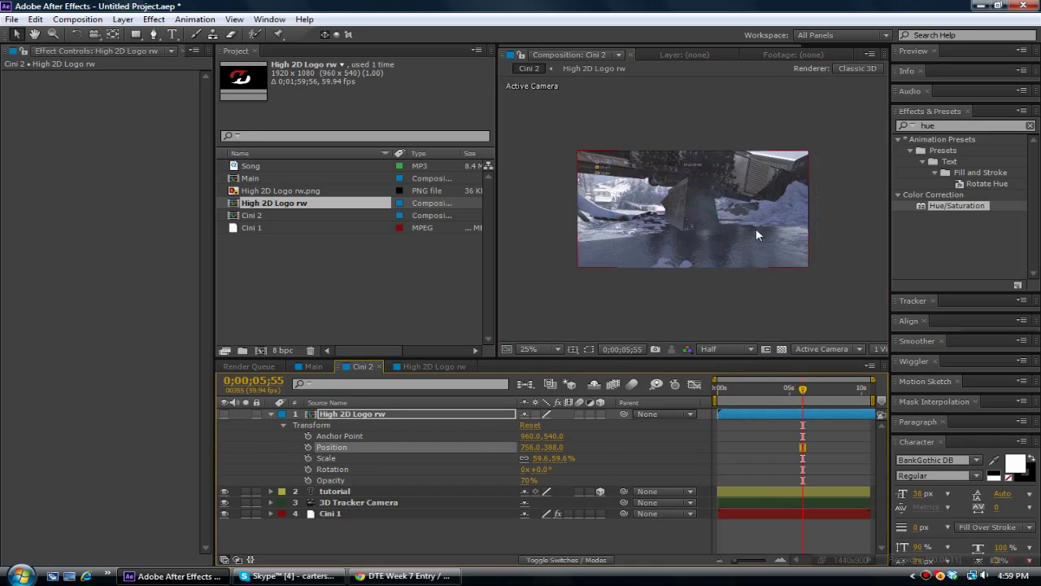
# - Create a null from one of the Cini 1 layer's 3D Camera Tracker points on the water surface
pyautogui.click(330, 515)
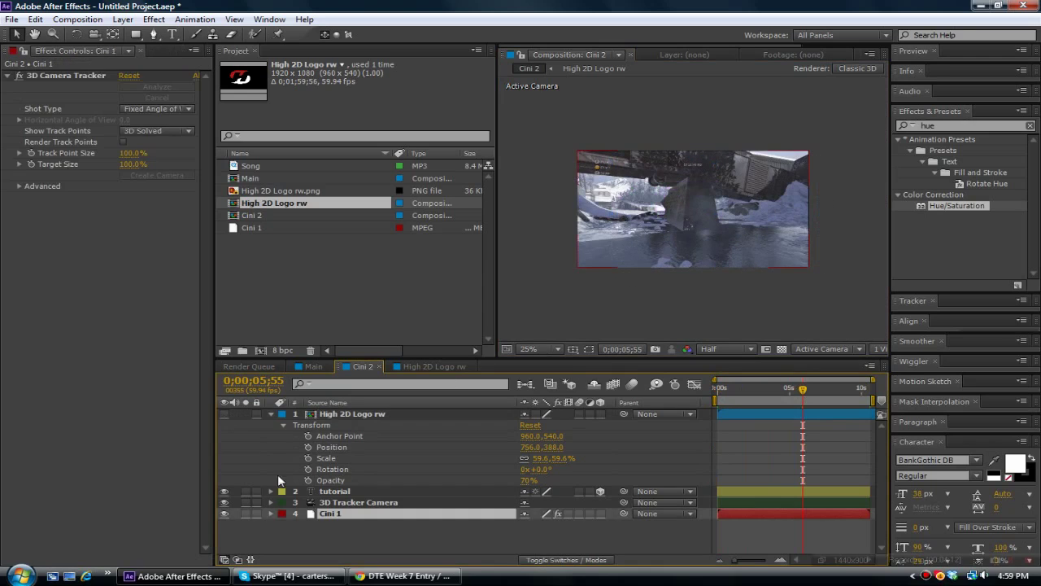
pyautogui.click(52, 73)
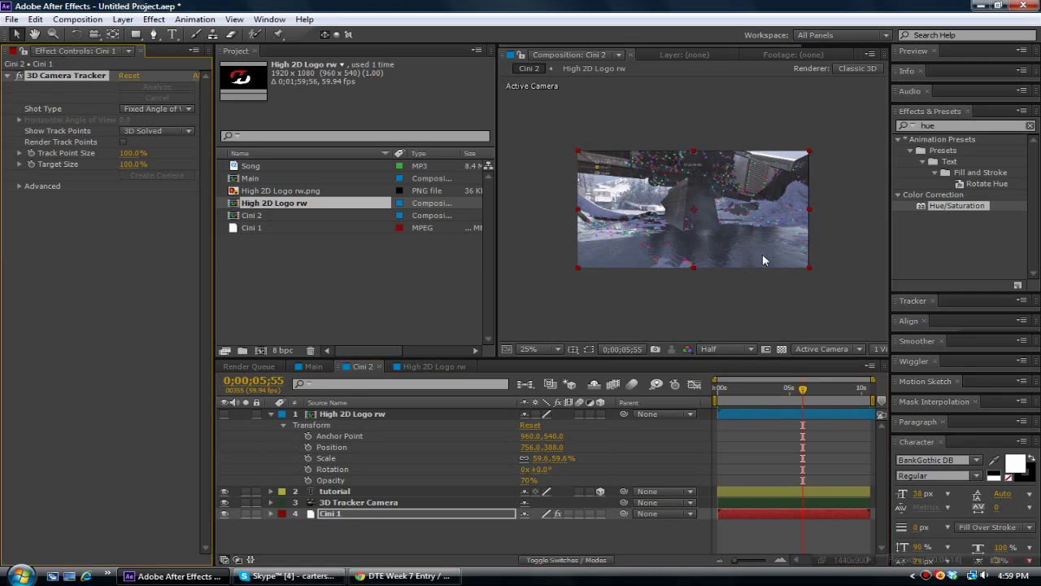
pyautogui.rightClick(669, 243)
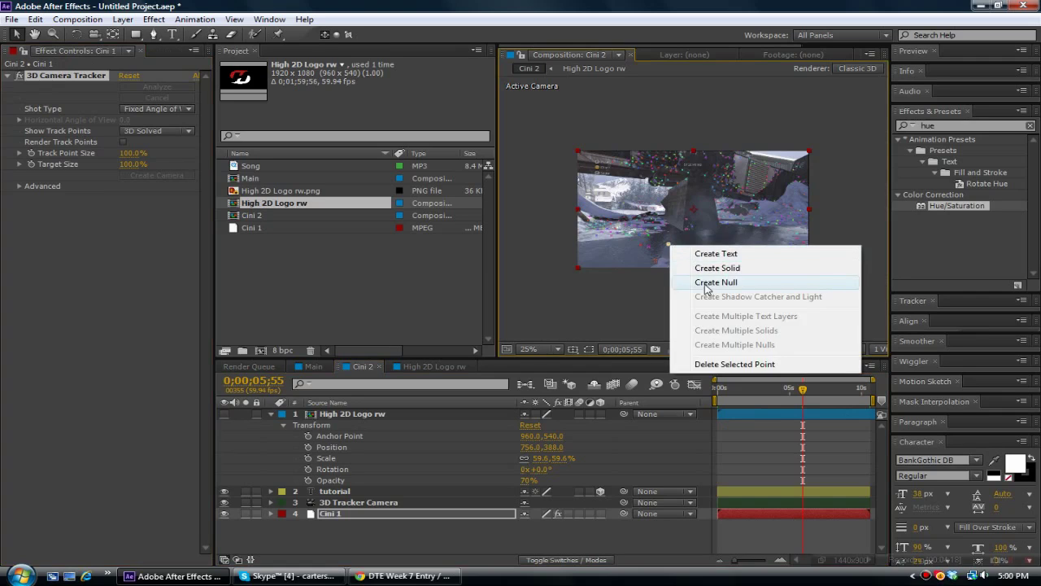
pyautogui.click(705, 282)
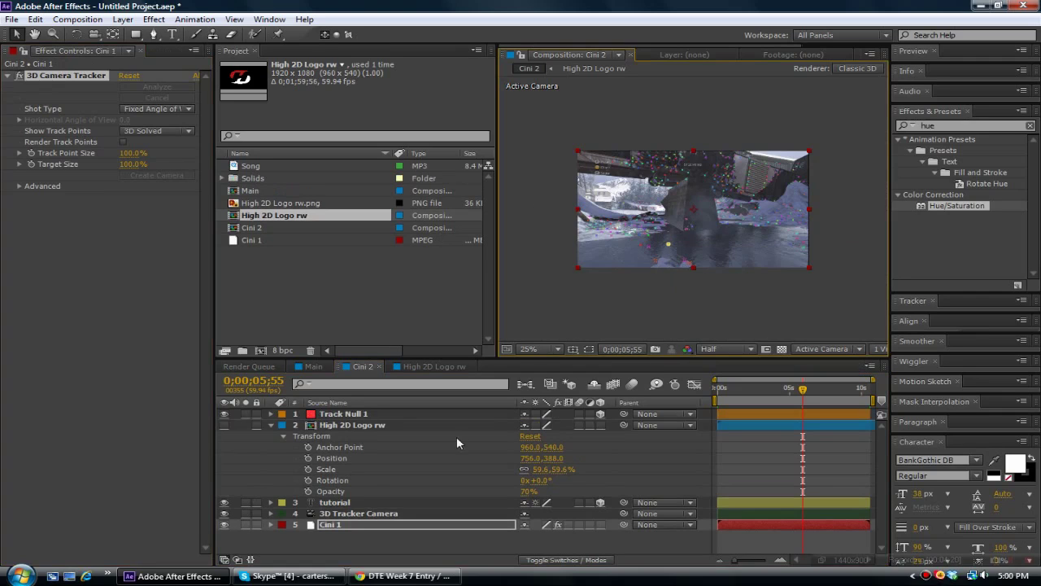
# - Make the High 2D Logo rw layer 3D and parent it to Track Null 1
pyautogui.click(269, 425)
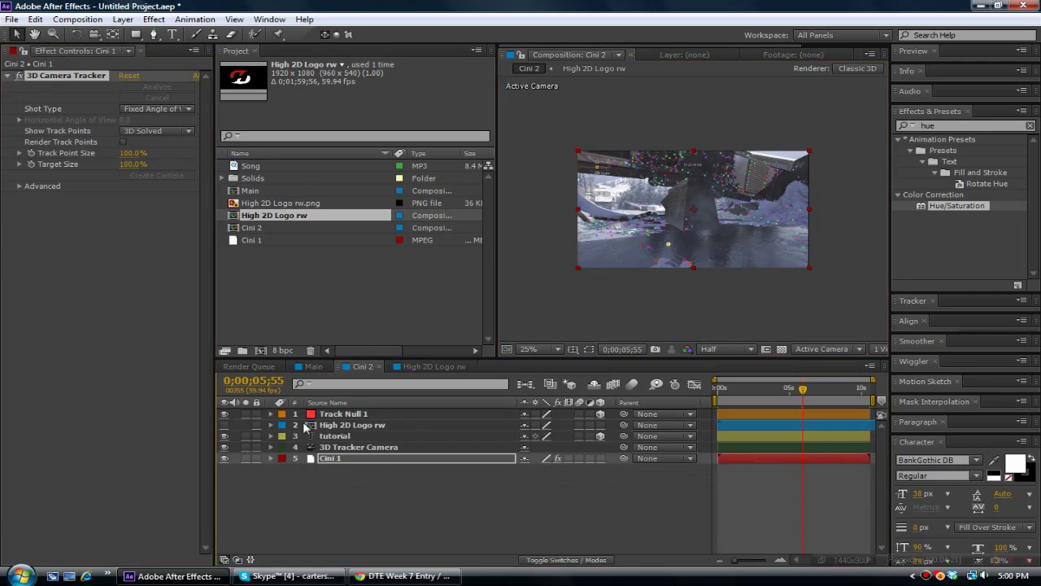
pyautogui.click(348, 427)
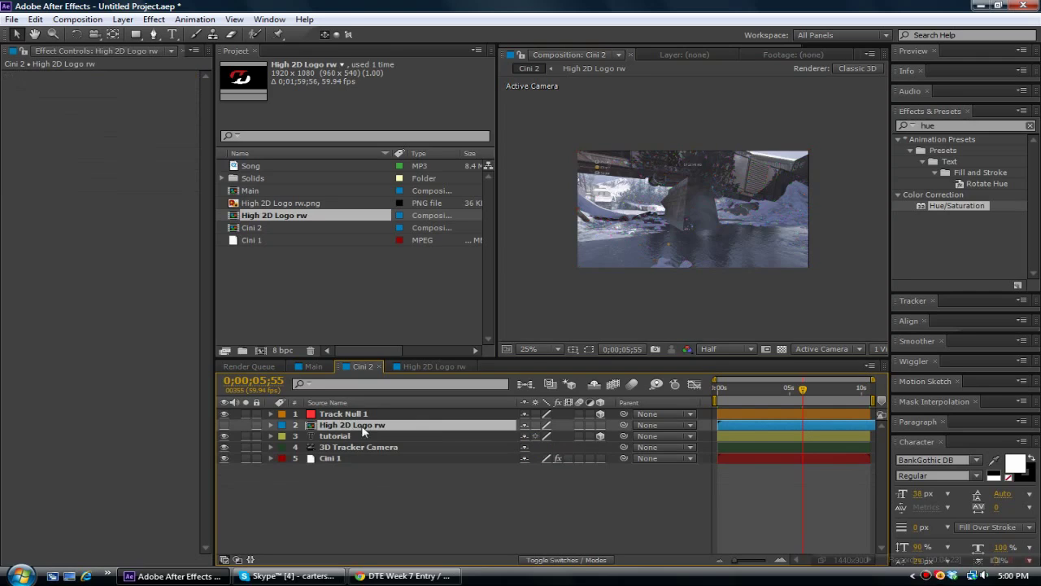
pyautogui.click(600, 425)
pyautogui.moveTo(623, 424); pyautogui.dragTo(462, 415)
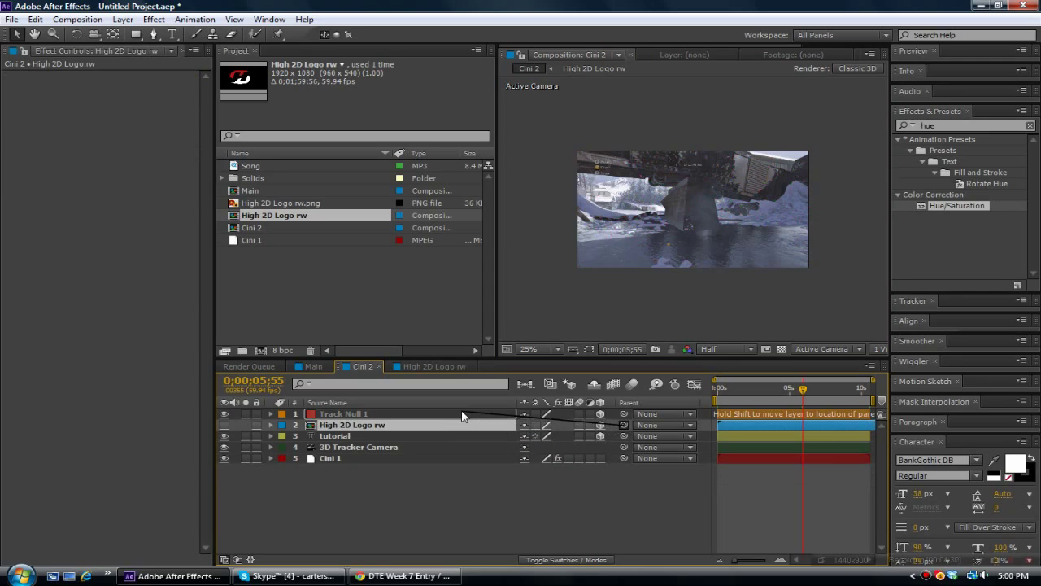
pyautogui.moveTo(461, 415); pyautogui.dragTo(462, 415)
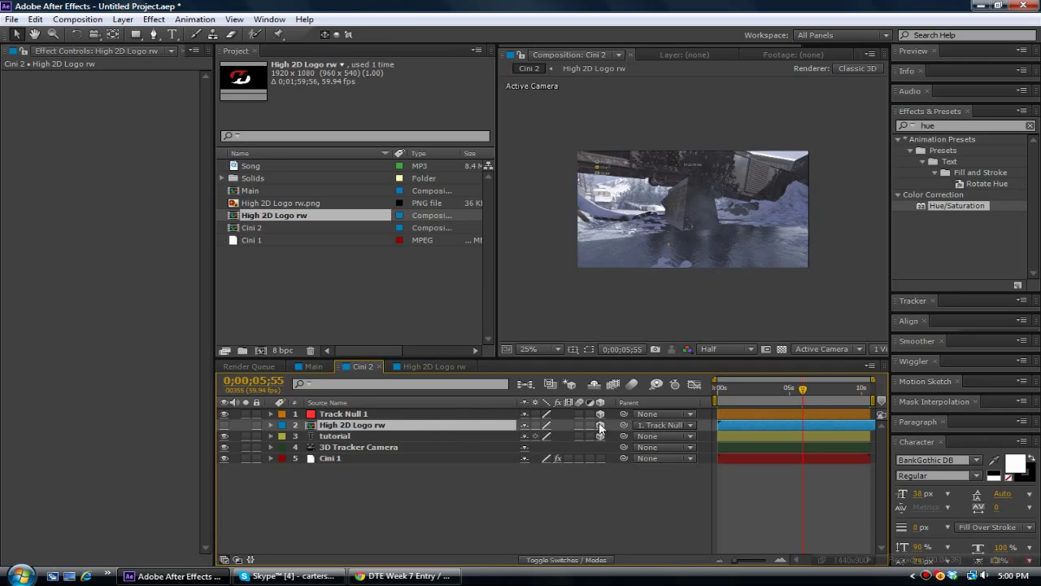
# - Show the logo layer again and rotate it in 3D so it faces the camera more squarely
pyautogui.click(224, 425)
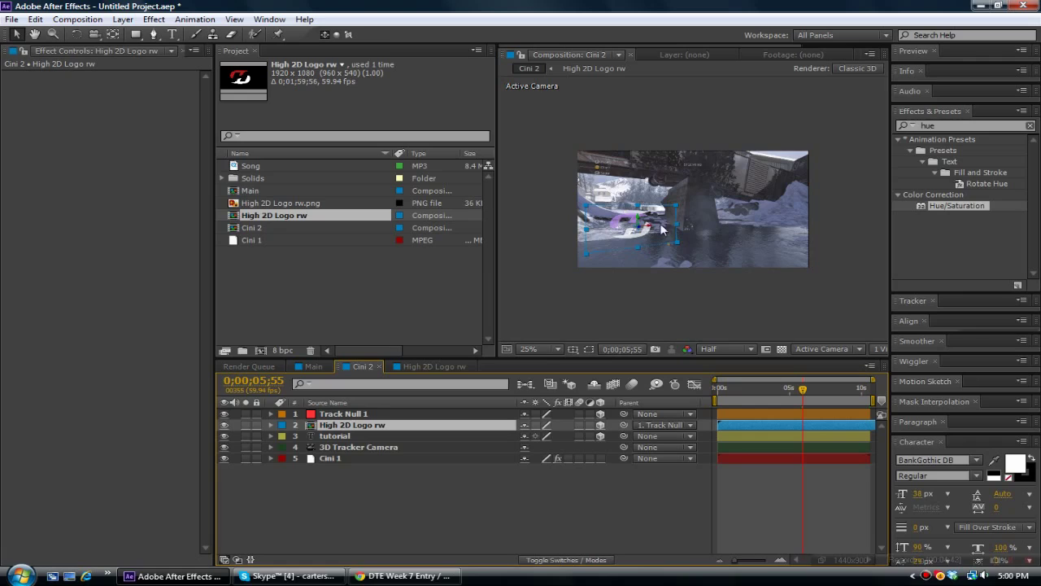
pyautogui.click(76, 34)
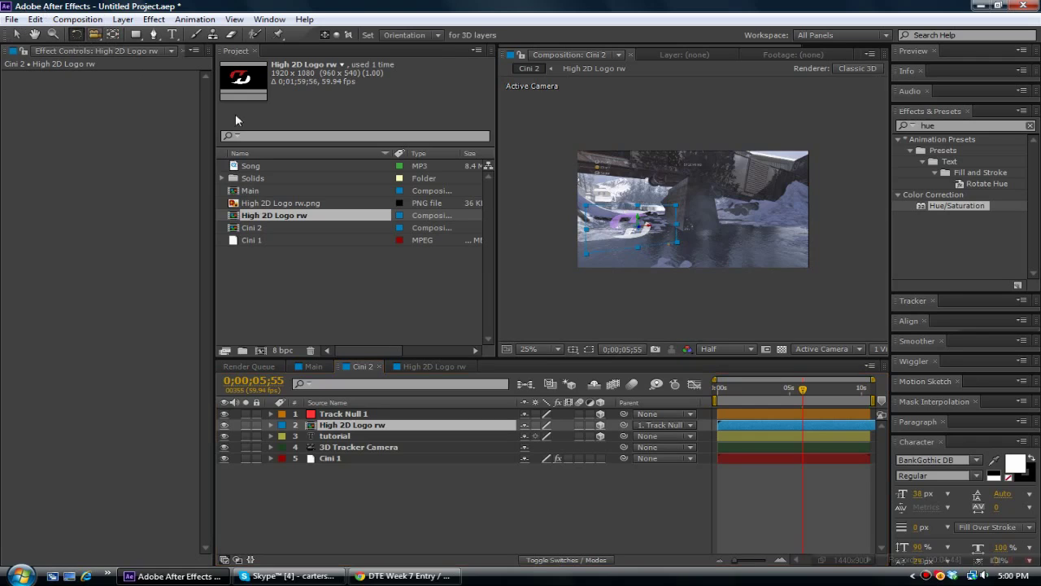
pyautogui.moveTo(679, 224); pyautogui.dragTo(678, 232)
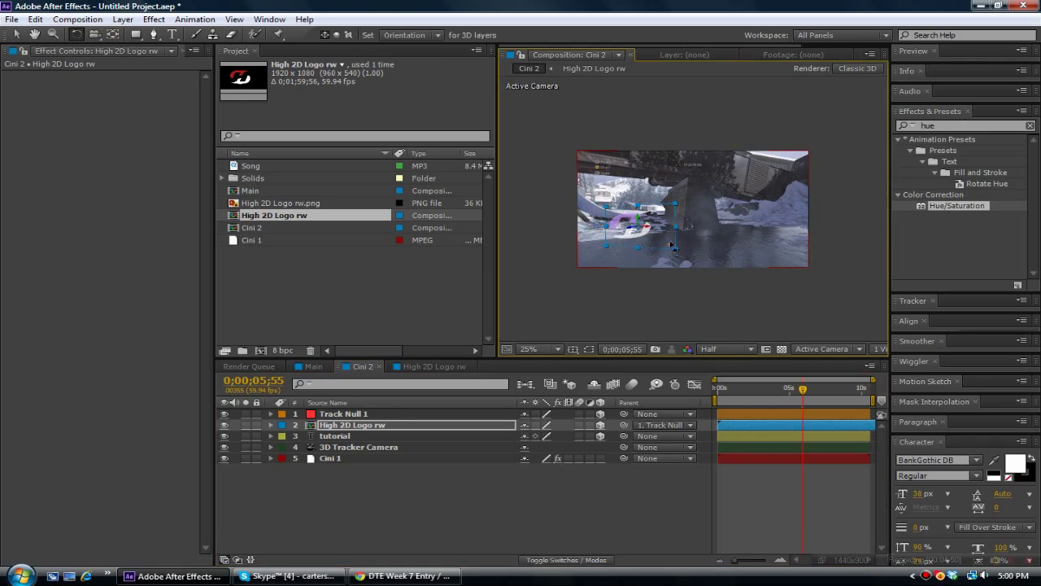
# - Move the 3D logo up and to the right within the shot
pyautogui.click(16, 34)
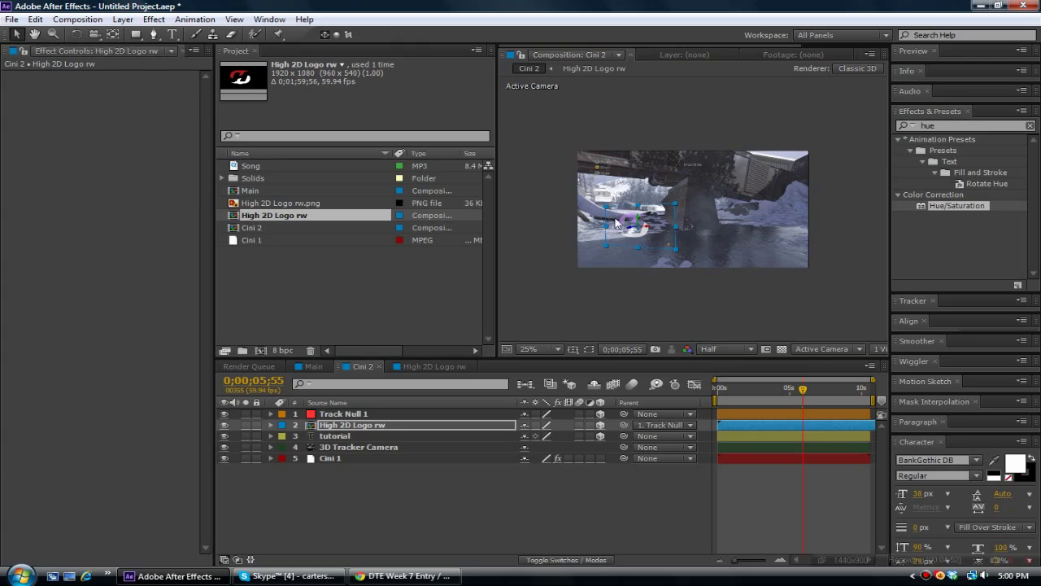
pyautogui.moveTo(669, 232); pyautogui.dragTo(767, 168)
# - Play a RAM preview of Cini 2 from its first frame to check the tracked text and logo
pyautogui.moveTo(802, 391); pyautogui.dragTo(715, 391)
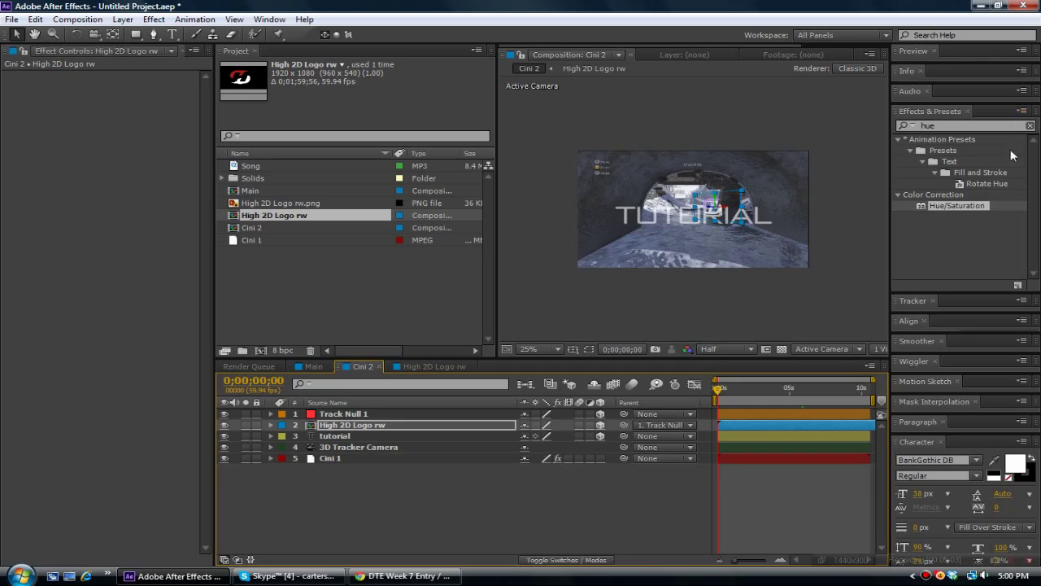
pyautogui.moveTo(931, 60); pyautogui.dragTo(936, 150)
pyautogui.click(1030, 66)
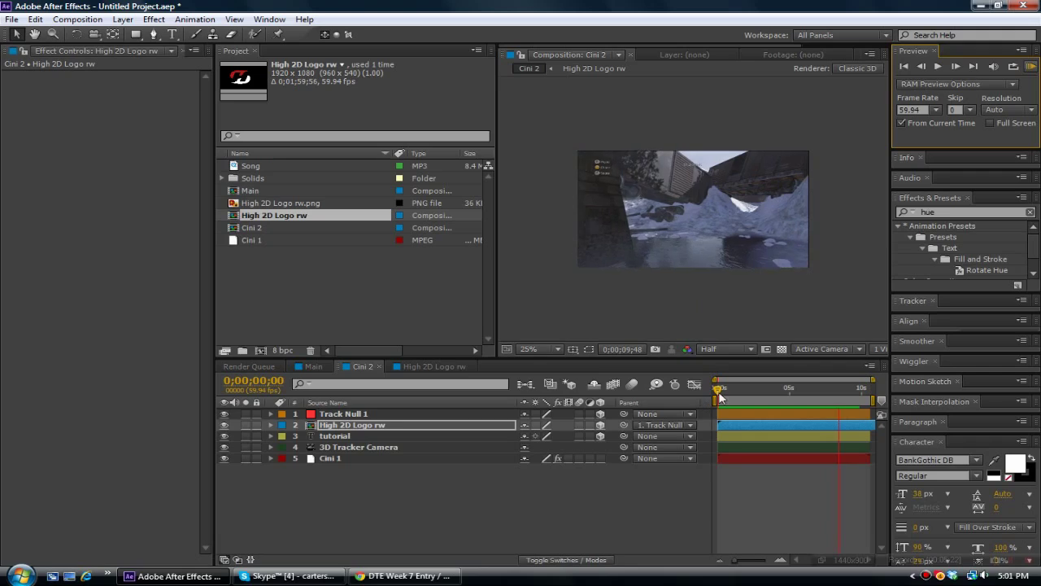
pyautogui.click(719, 396)
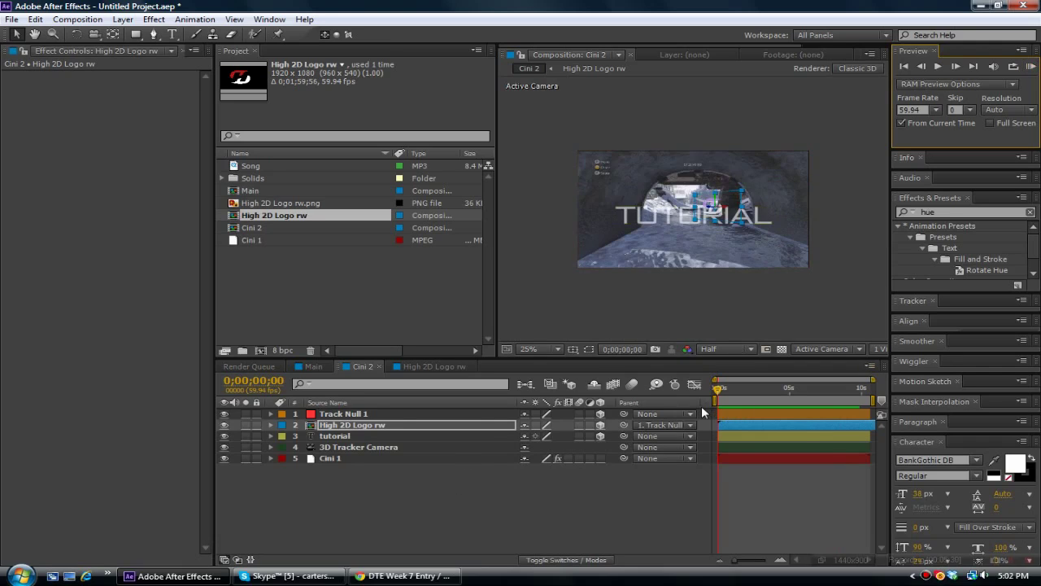
pyautogui.click(373, 435)
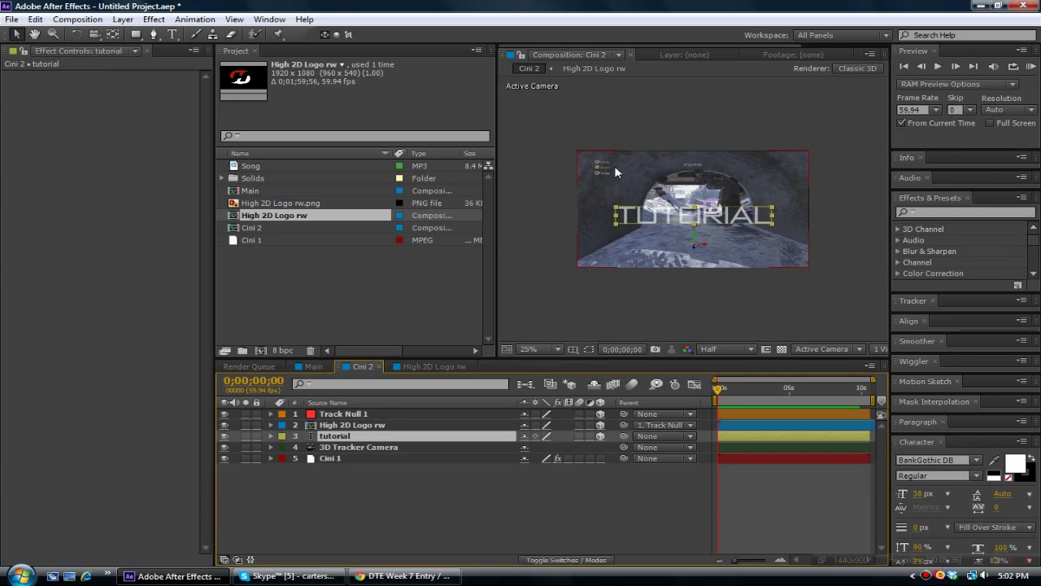
pyautogui.click(390, 490)
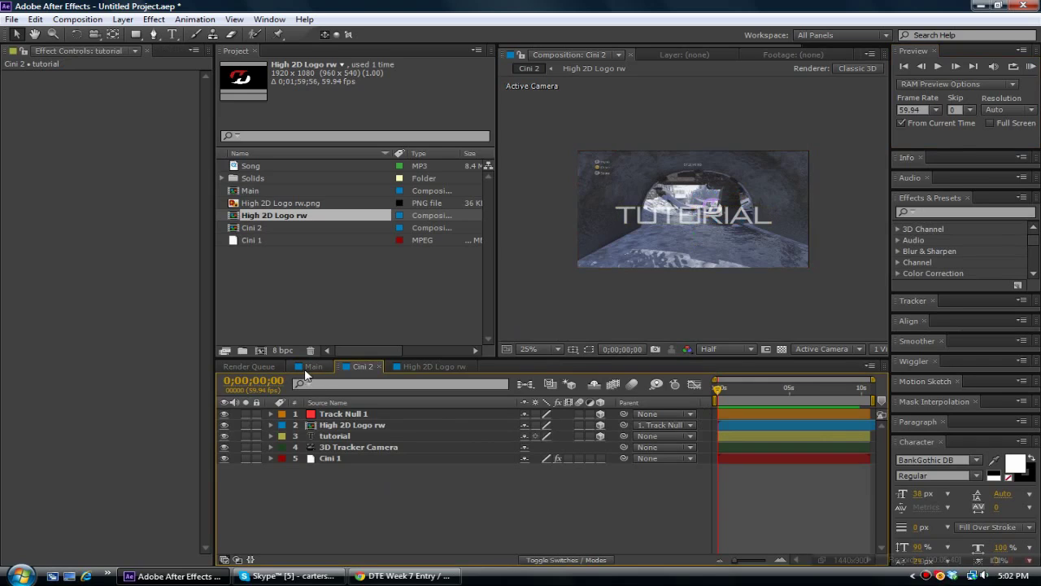
# - Switch to the Main composition and add the Cini 2 composition to it as a layer
pyautogui.click(307, 367)
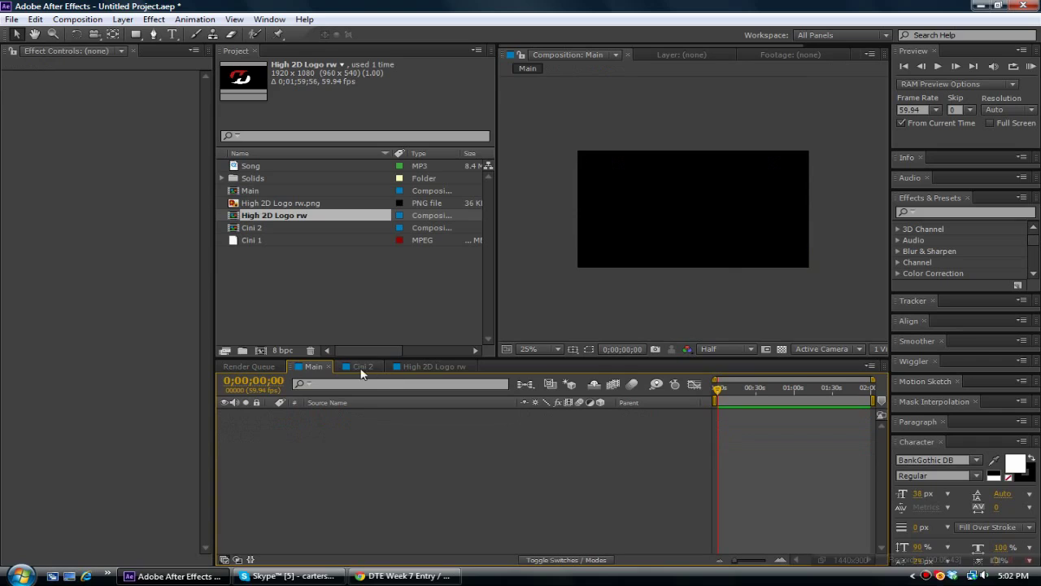
pyautogui.click(361, 367)
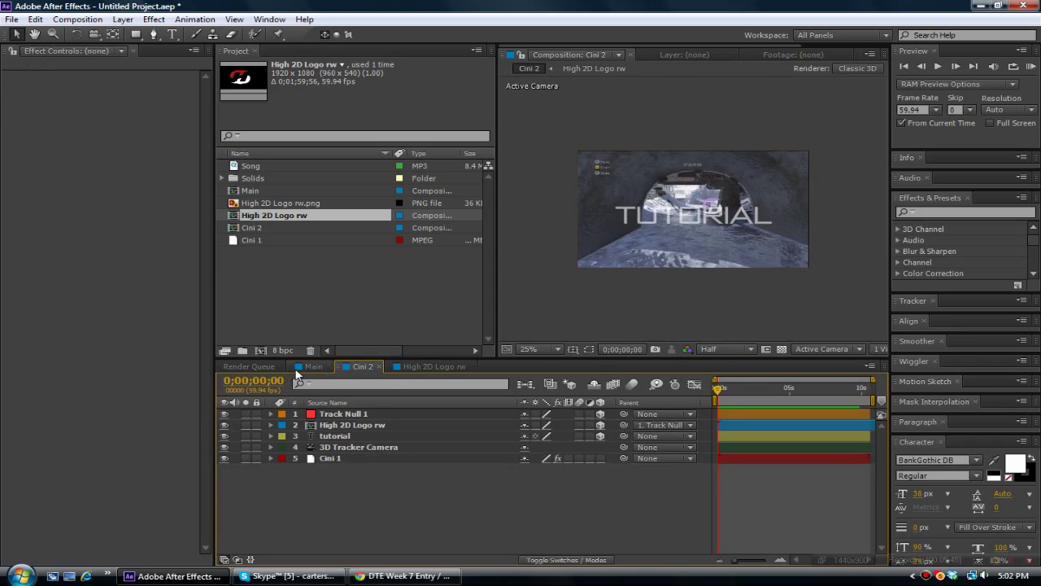
pyautogui.click(307, 367)
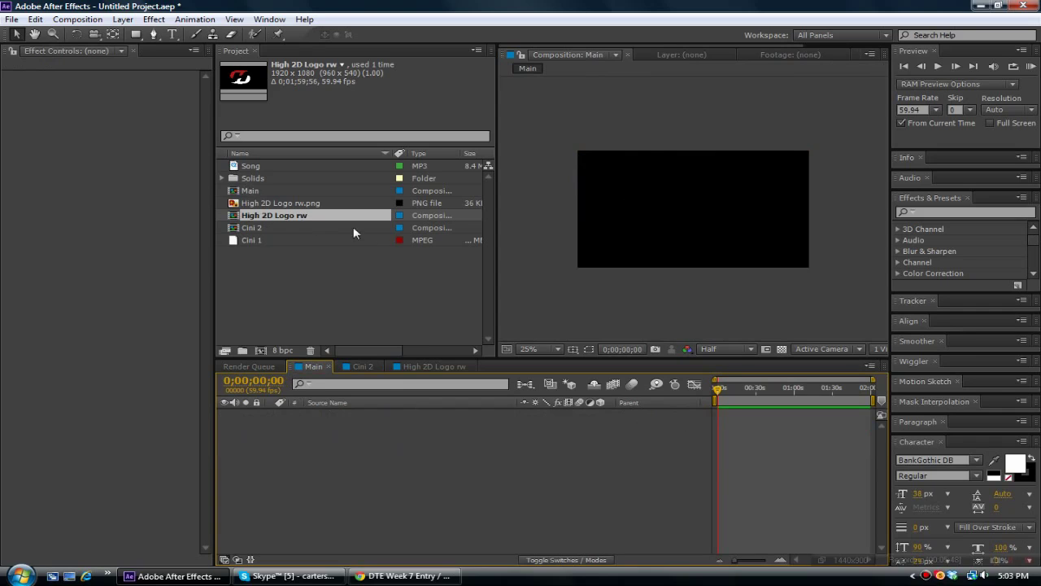
pyautogui.click(272, 227)
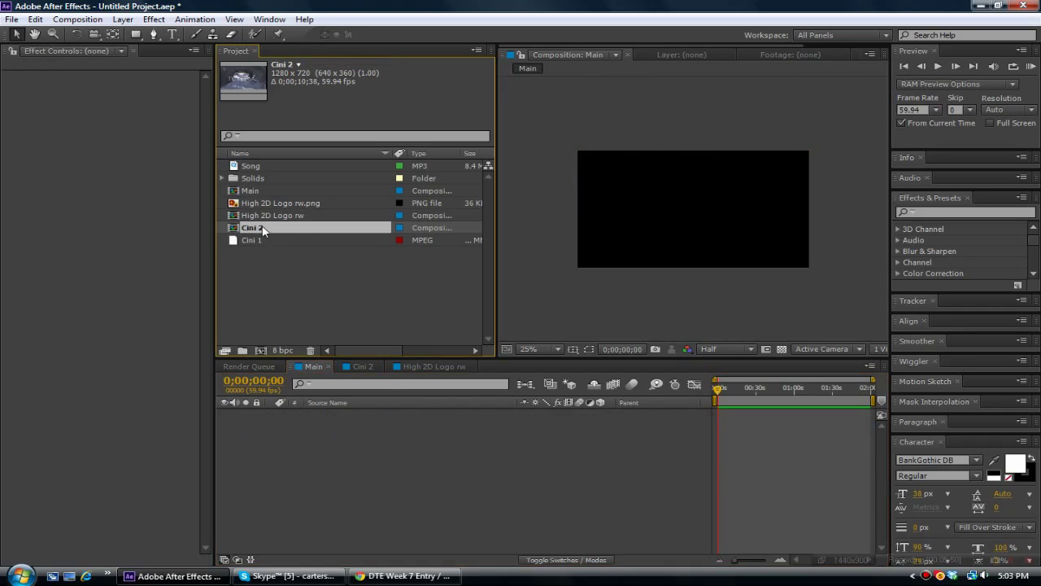
pyautogui.moveTo(273, 228); pyautogui.dragTo(341, 479)
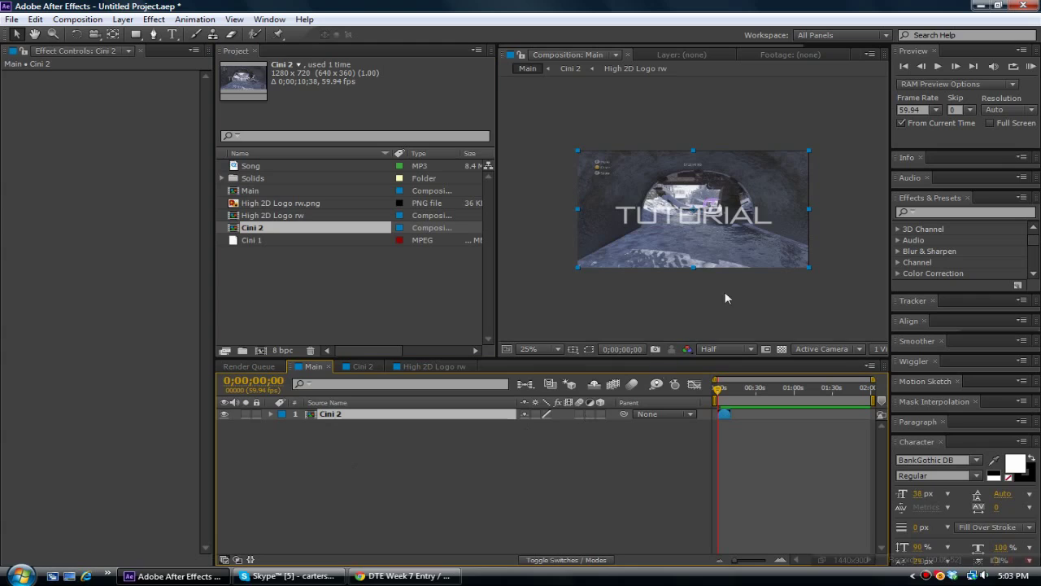
# - Scale up the Cini 2 layer proportionally in Main until it extends past the frame and crops the in-game text near the upper edge
pyautogui.moveTo(809, 153); pyautogui.dragTo(859, 129)
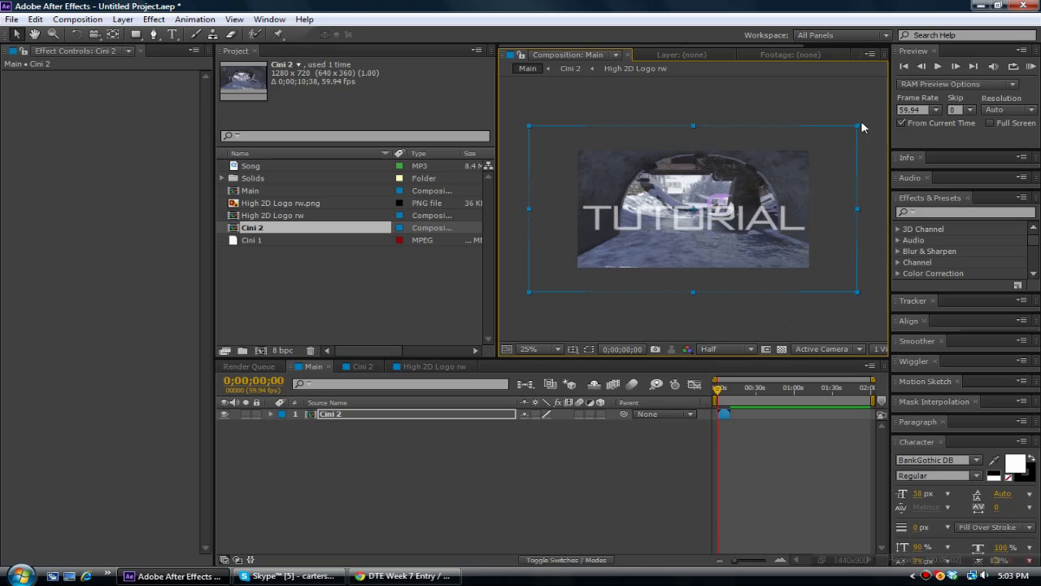
pyautogui.moveTo(858, 130); pyautogui.dragTo(861, 131)
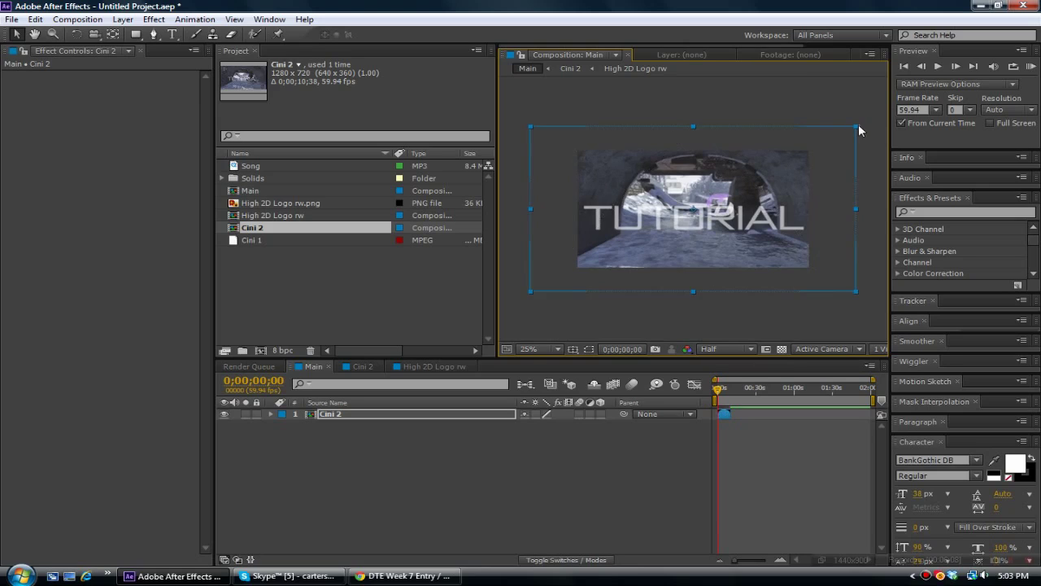
pyautogui.moveTo(858, 131); pyautogui.dragTo(854, 126)
pyautogui.click(856, 132)
pyautogui.click(854, 127)
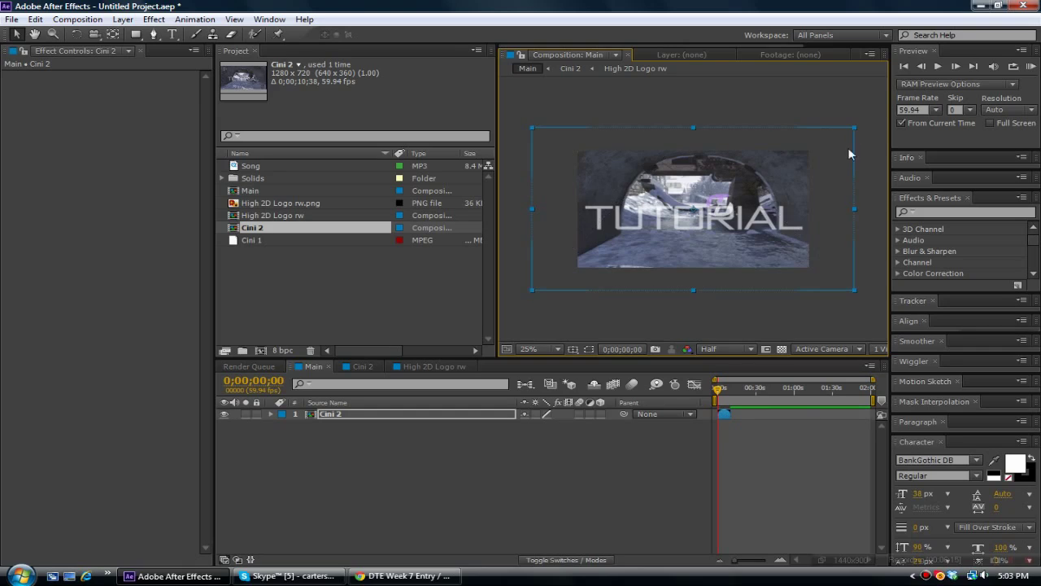